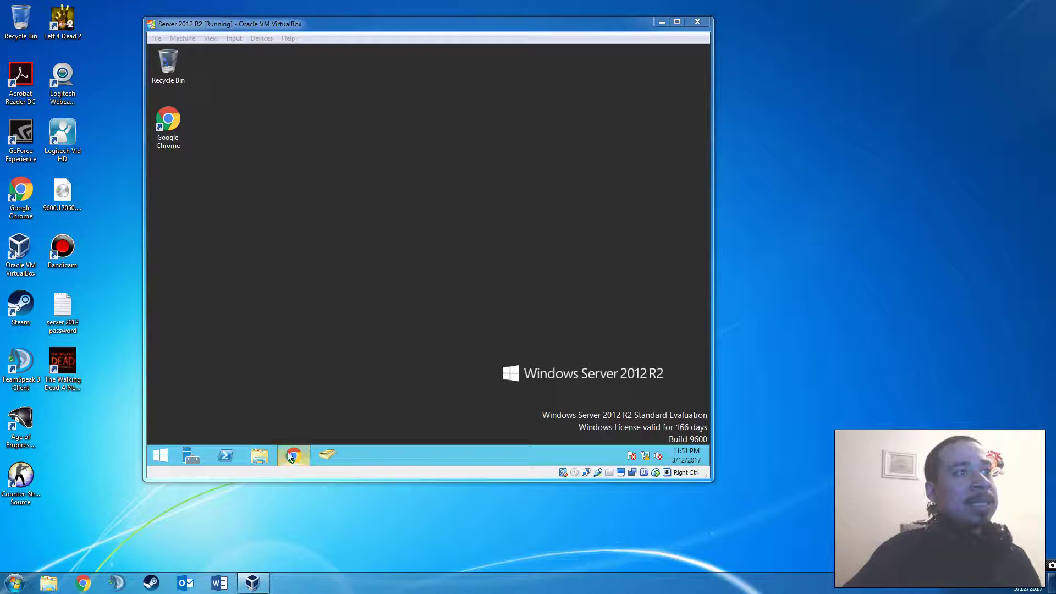
# - Minimize the Exchange admin center and bring up Active Directory Users and Computers
pyautogui.moveTo(286, 455)
pyautogui.click(275, 381)
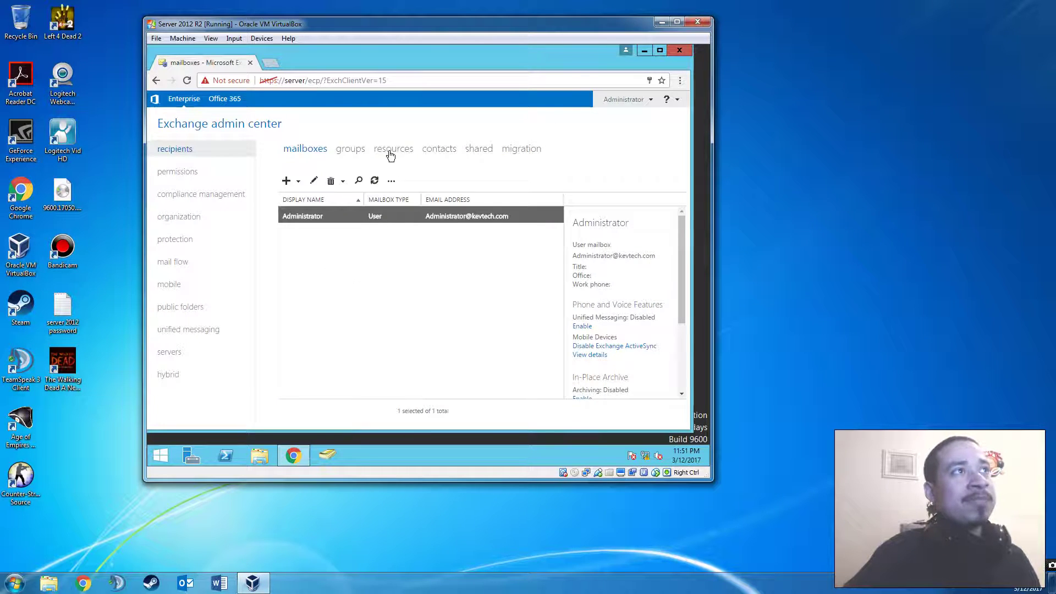
pyautogui.click(643, 51)
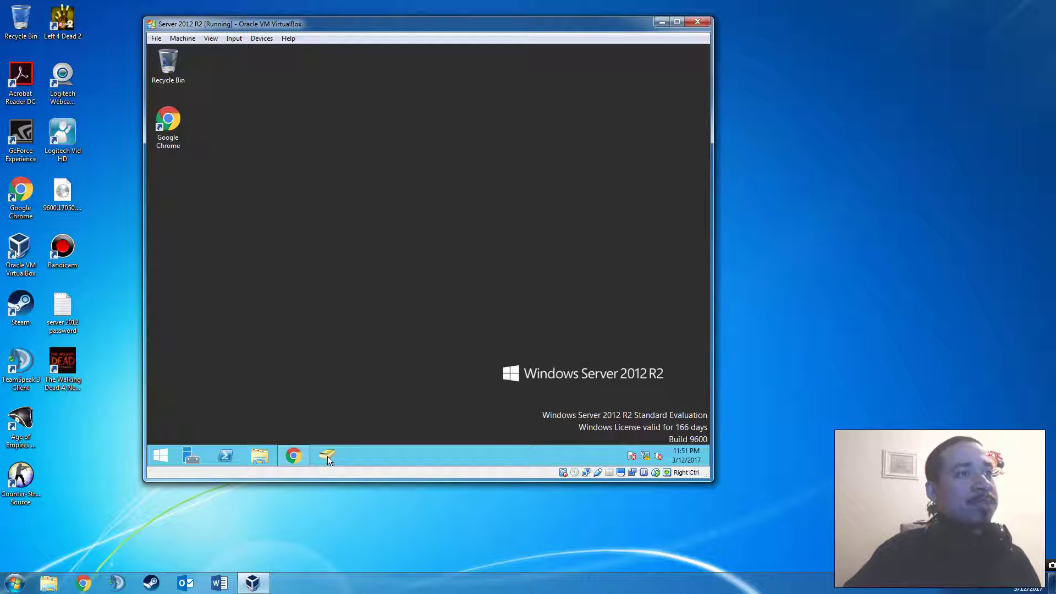
pyautogui.click(328, 456)
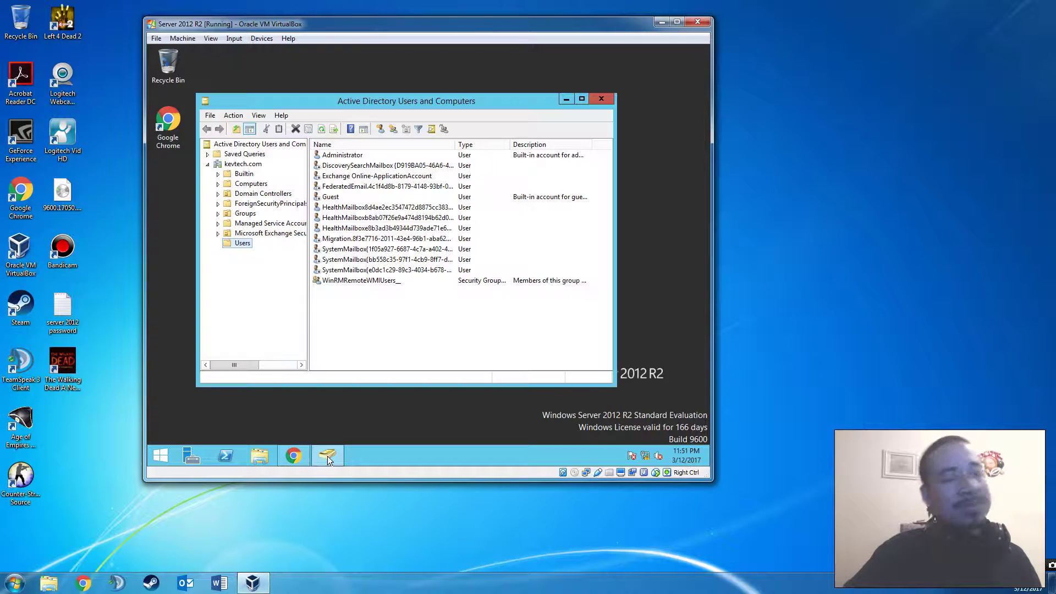
# - Start a new user in the Users folder, entering the user's name, initials and logon name
pyautogui.rightClick(240, 248)
pyautogui.moveTo(270, 280)
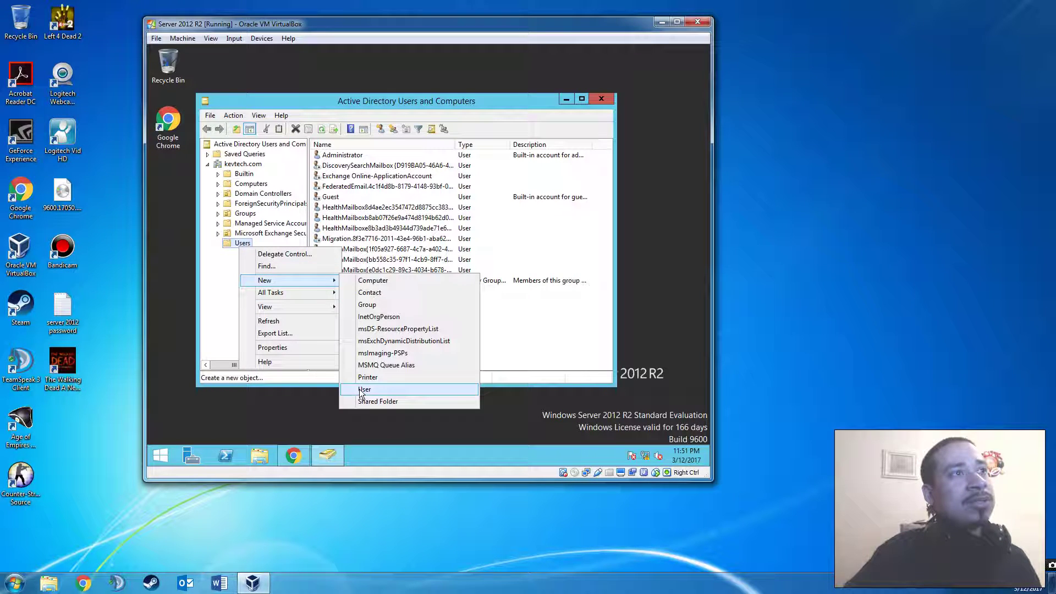
pyautogui.click(426, 390)
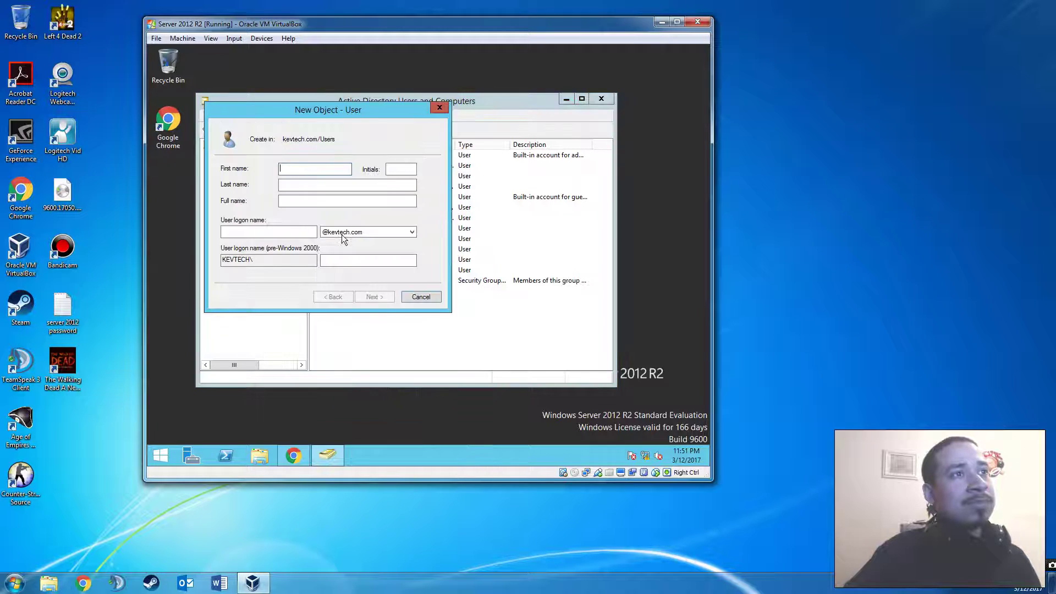
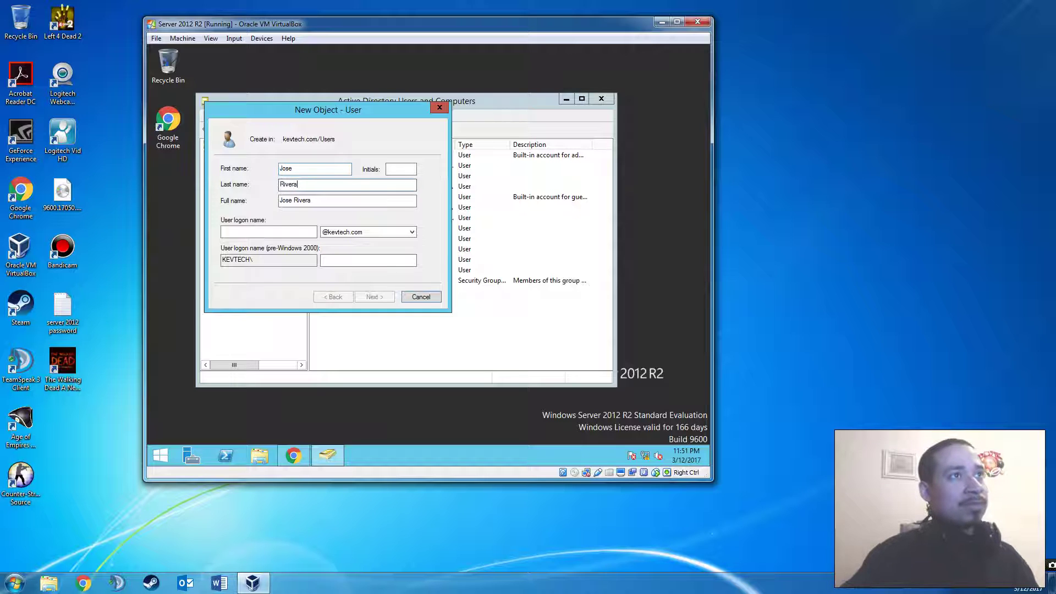
pyautogui.click(410, 169)
pyautogui.write('RJ')
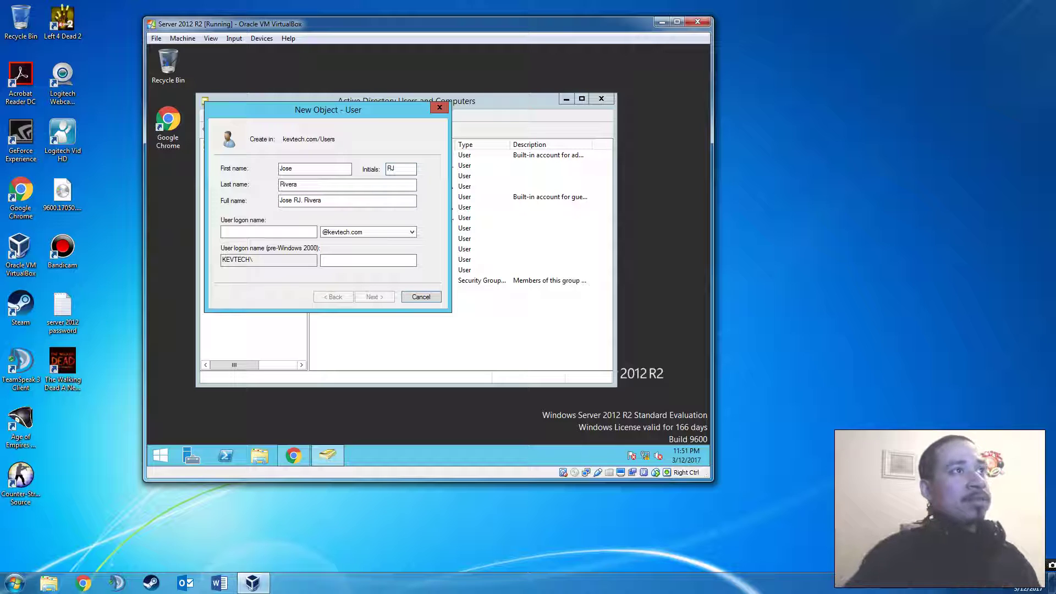
pyautogui.click(294, 234)
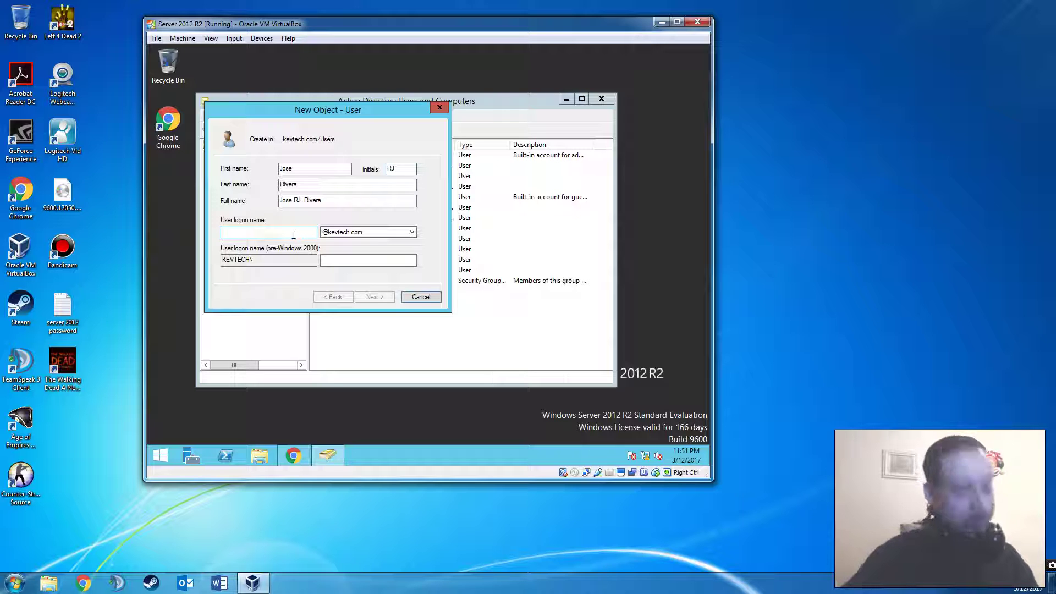
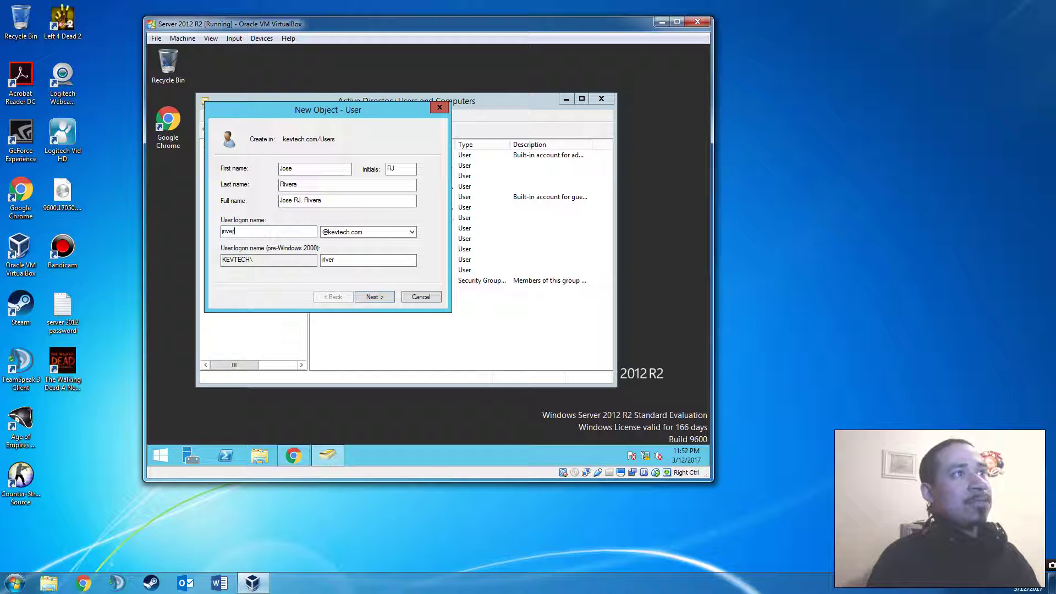
# - Set the account password to never expire, enter and confirm the password, and finish
pyautogui.click(376, 300)
pyautogui.click(224, 204)
pyautogui.click(224, 231)
pyautogui.click(330, 171)
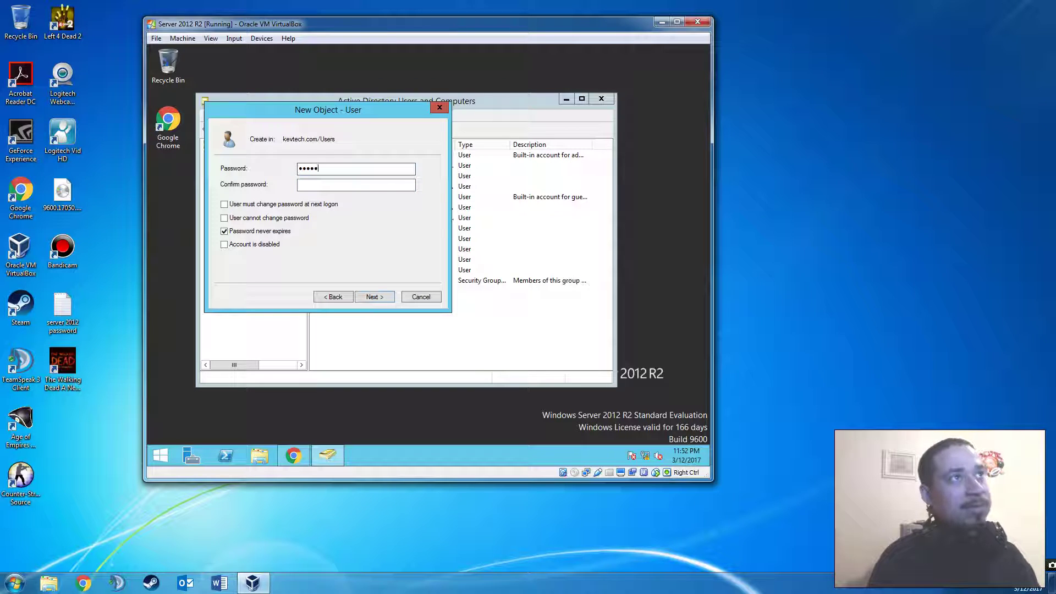
pyautogui.press('Tab')
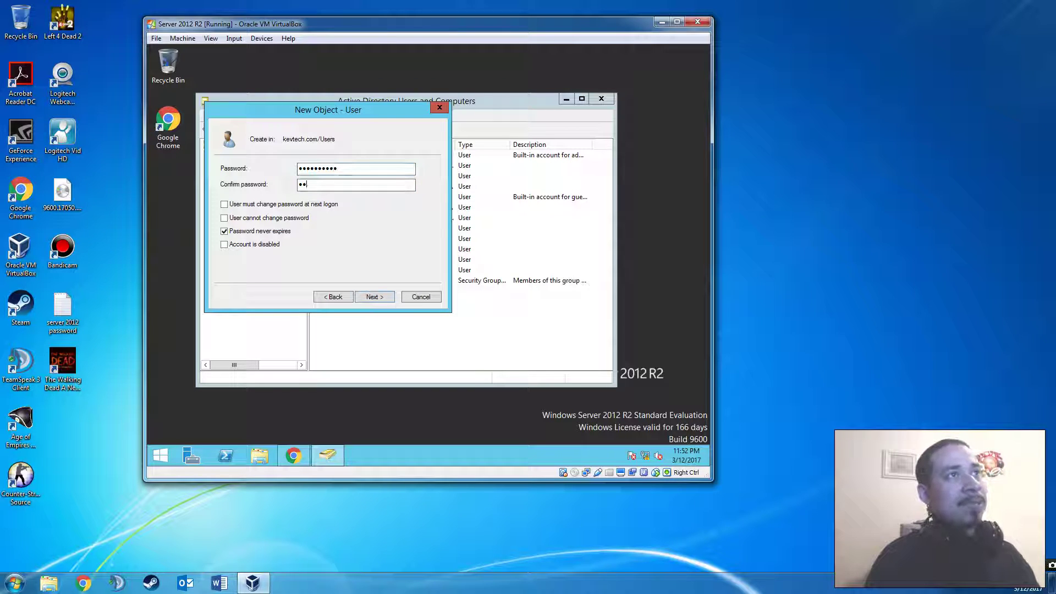
pyautogui.press('Return')
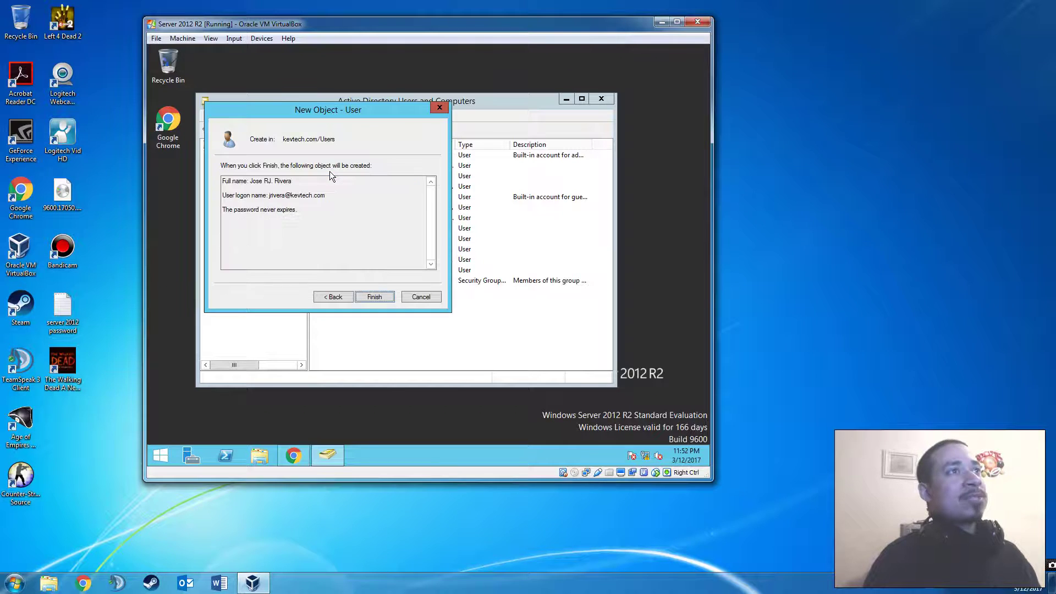
pyautogui.press('Return')
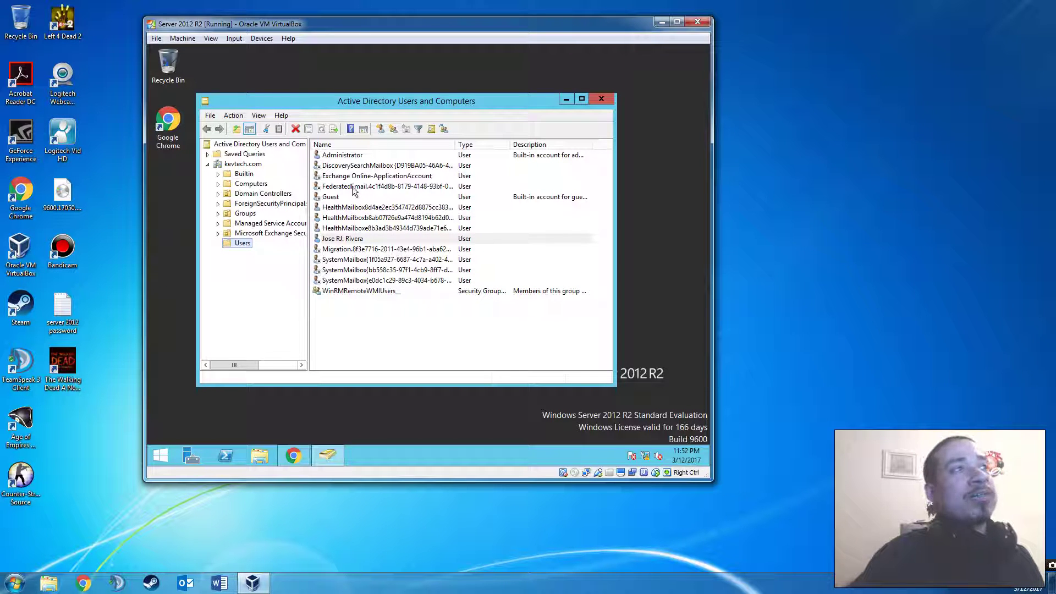
# - Minimize Active Directory Users and Computers to reveal the Server 2012 R2 desktop
pyautogui.click(572, 100)
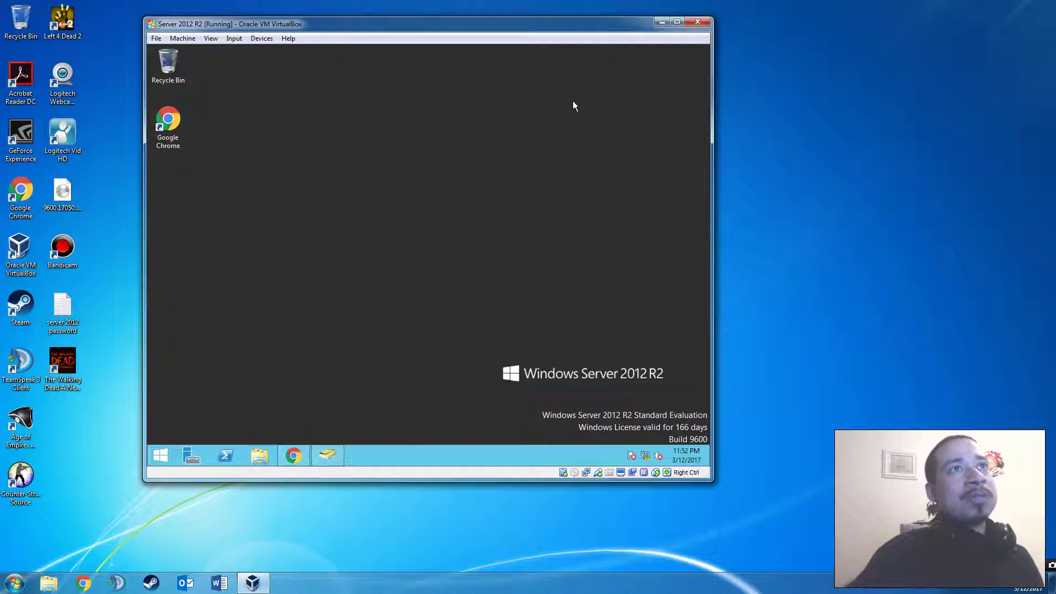
pyautogui.moveTo(311, 448)
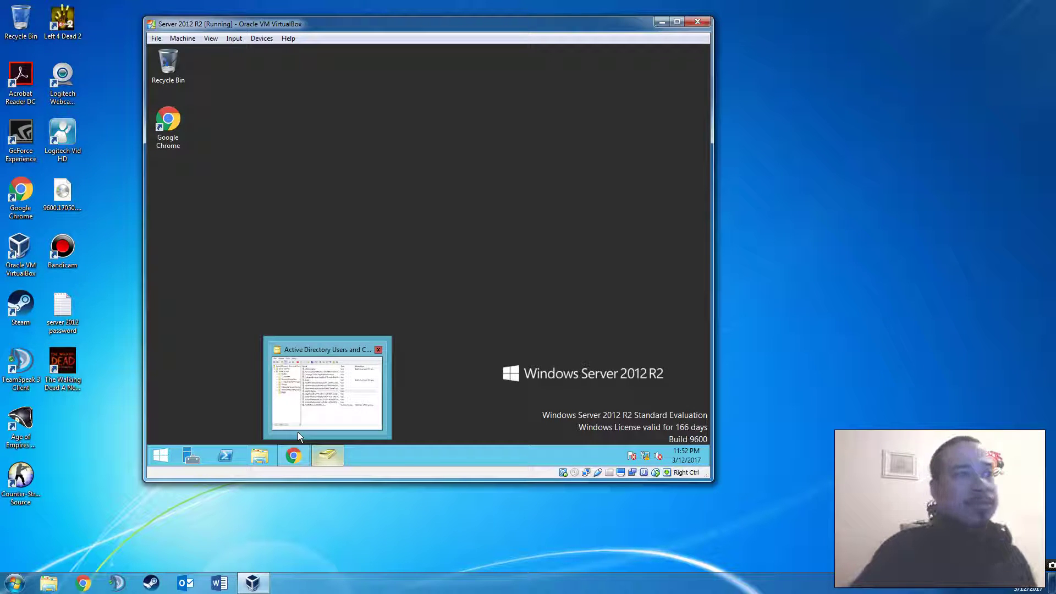
# - Restore and re-minimize the AD console, then bring Chrome's Exchange admin center mailboxes page forward
pyautogui.click(317, 452)
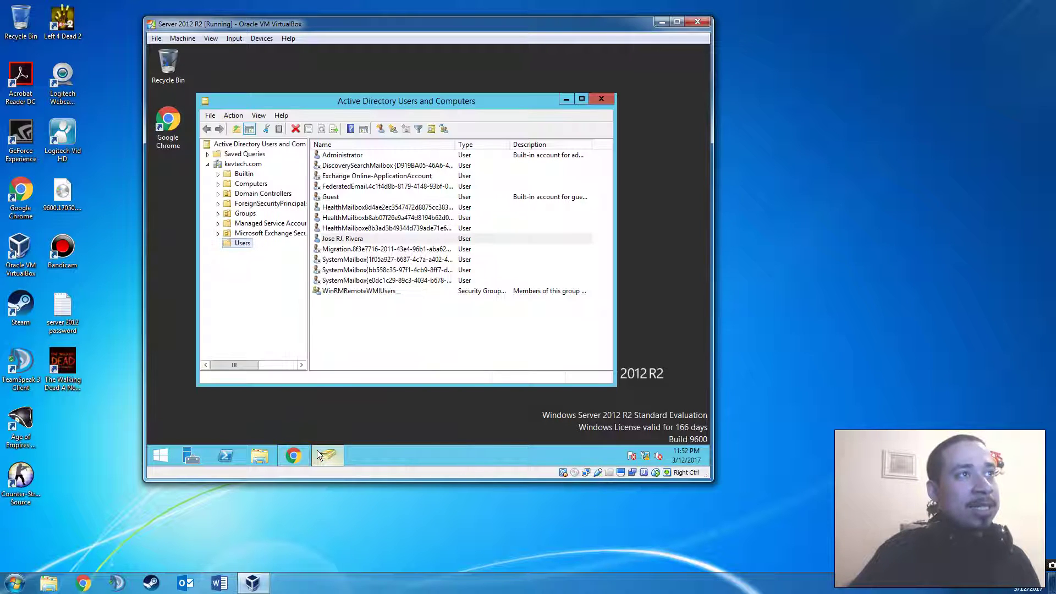
pyautogui.click(317, 453)
pyautogui.click(293, 456)
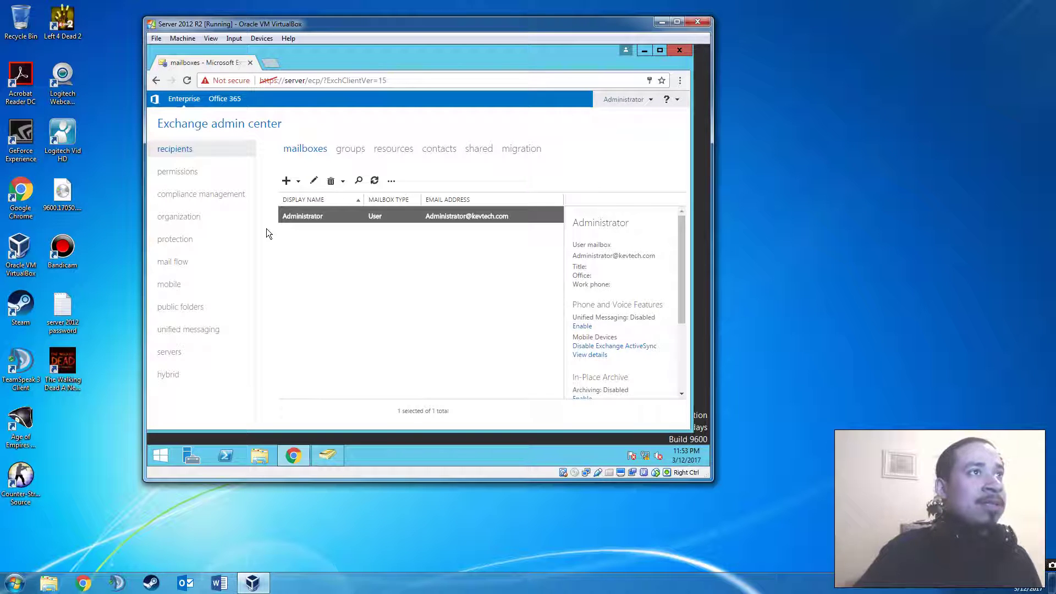
# - Start a new user mailbox based on the newly created existing Active Directory user
pyautogui.click(297, 181)
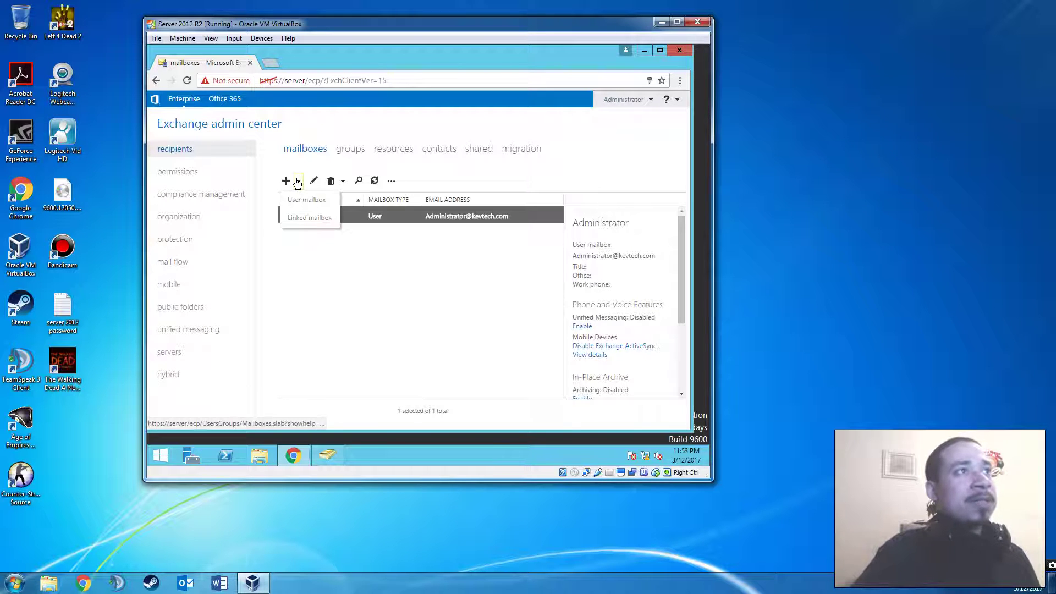
pyautogui.click(296, 198)
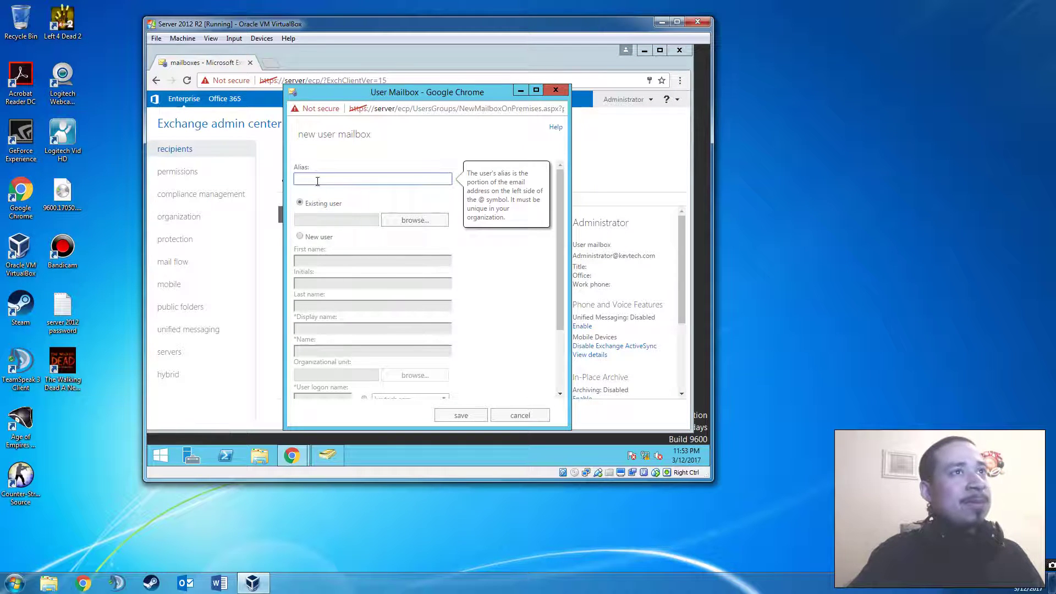
pyautogui.click(312, 237)
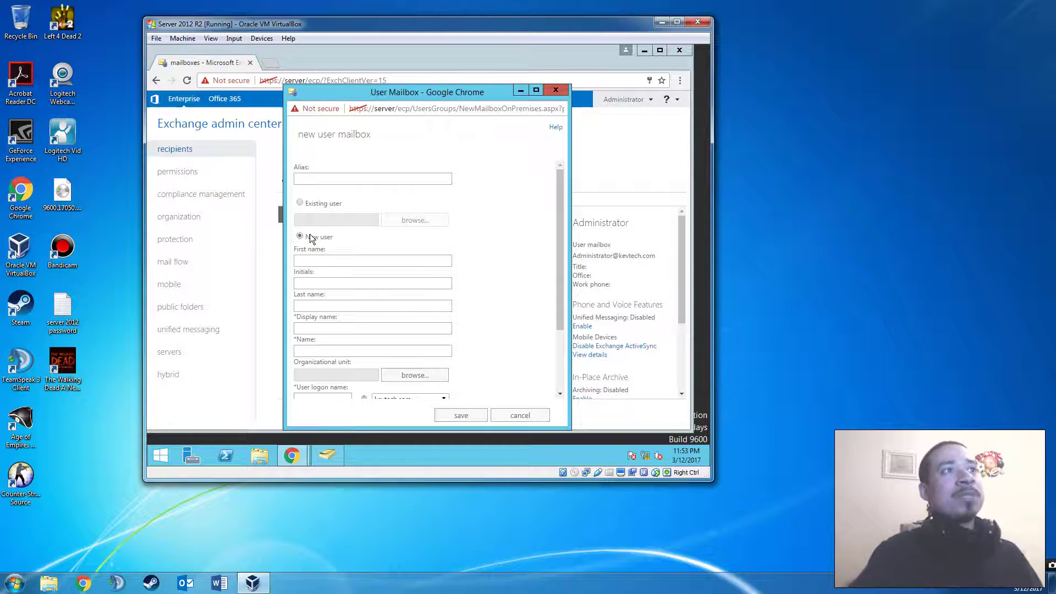
pyautogui.click(301, 204)
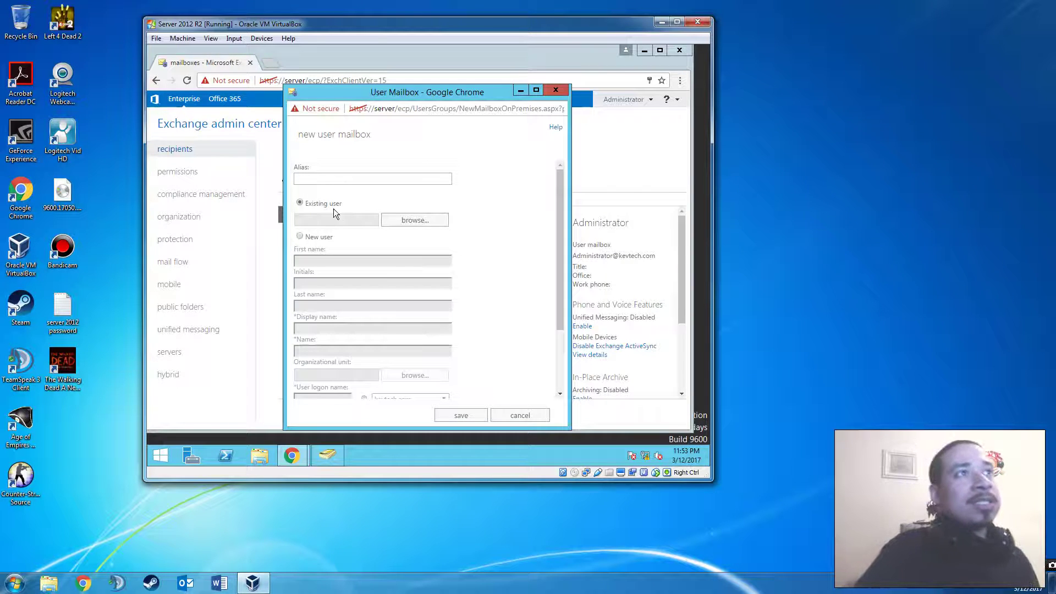
pyautogui.click(414, 219)
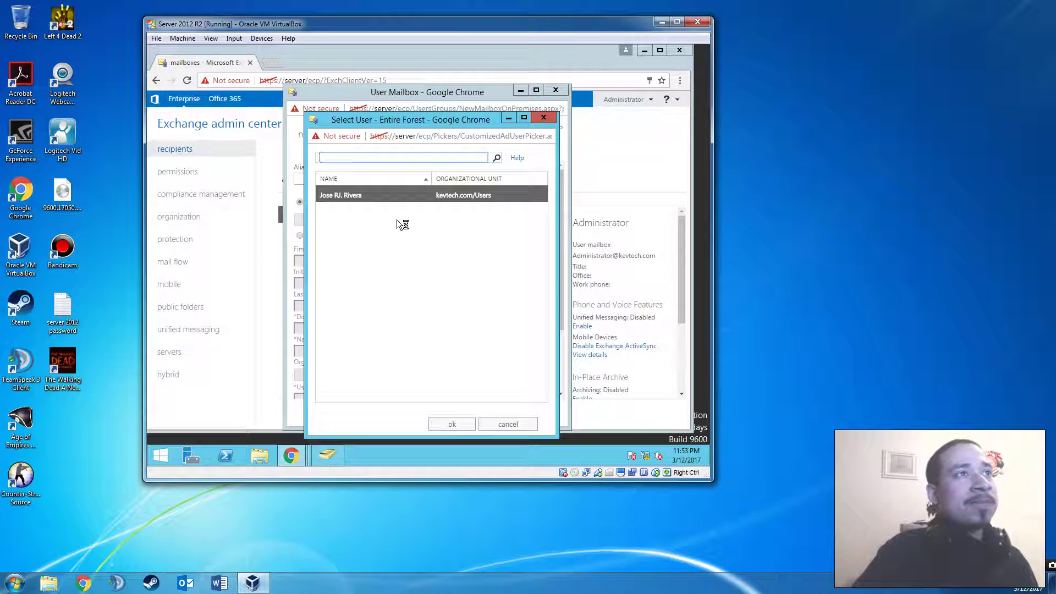
pyautogui.click(372, 196)
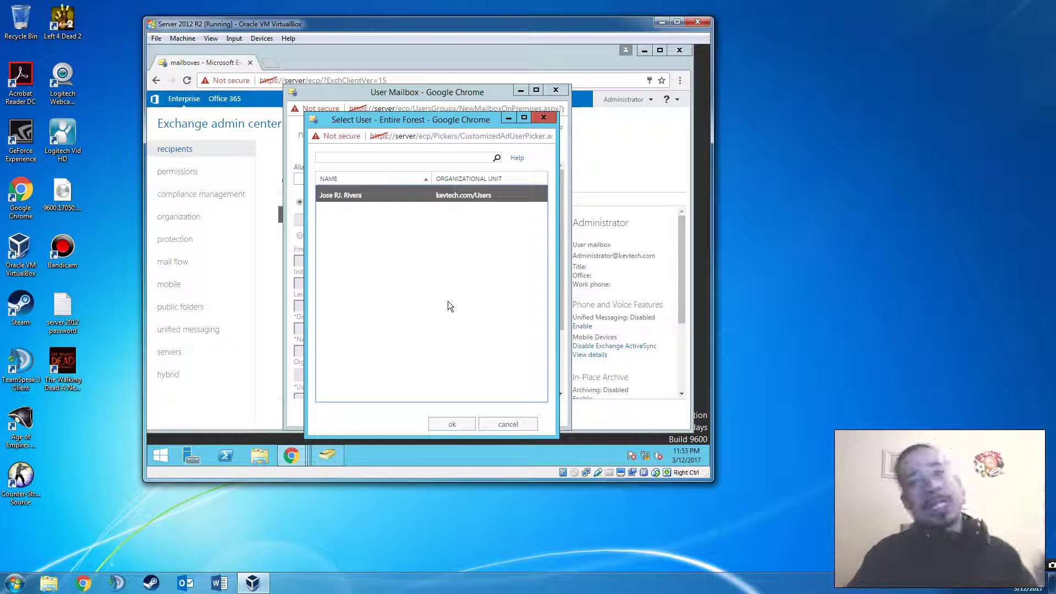
pyautogui.click(445, 425)
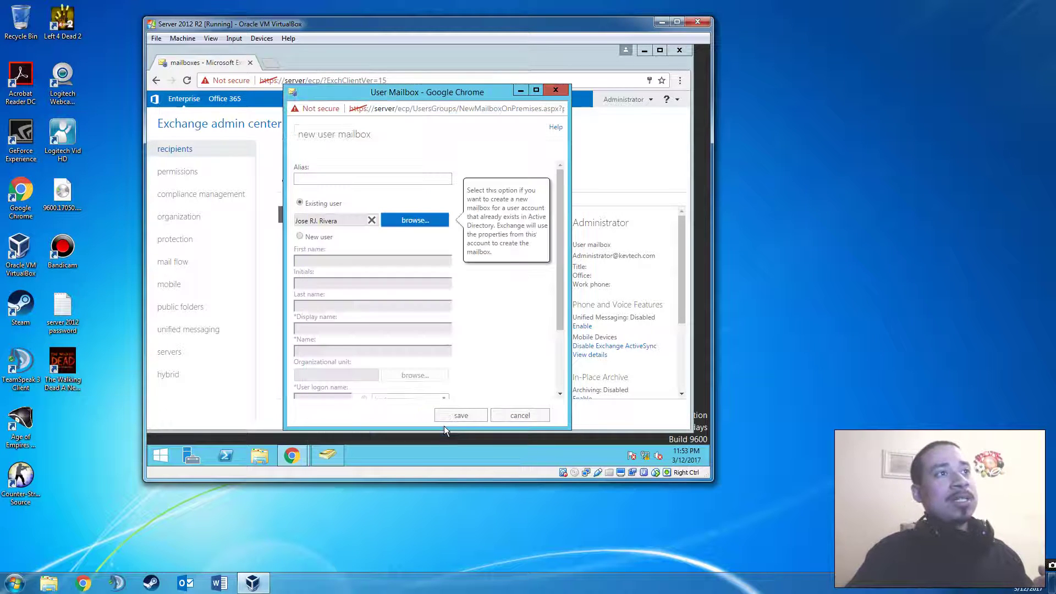
pyautogui.scroll(-3, 476, 322)
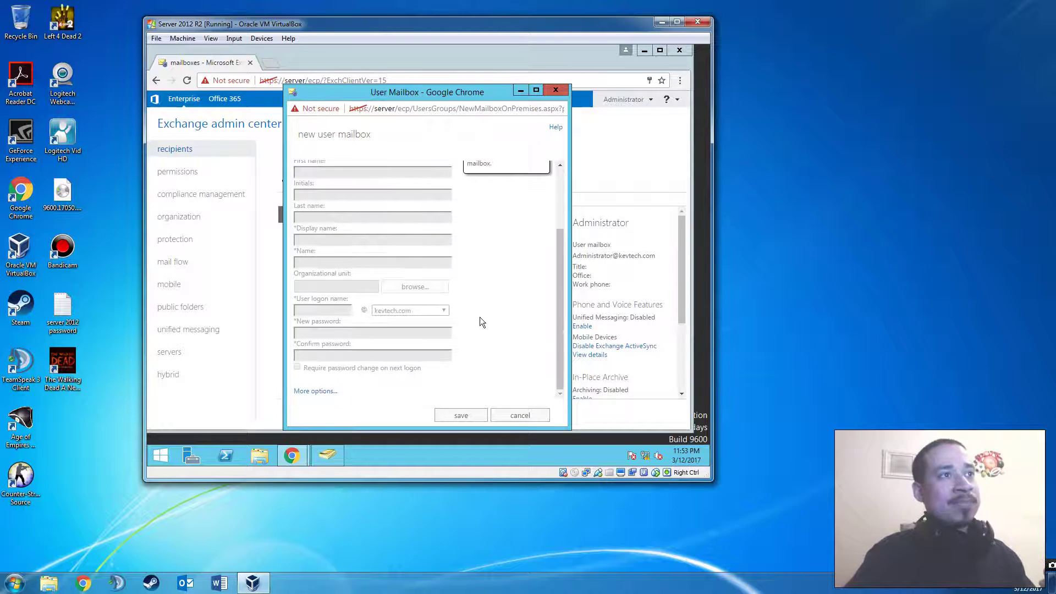
pyautogui.click(315, 391)
pyautogui.click(400, 301)
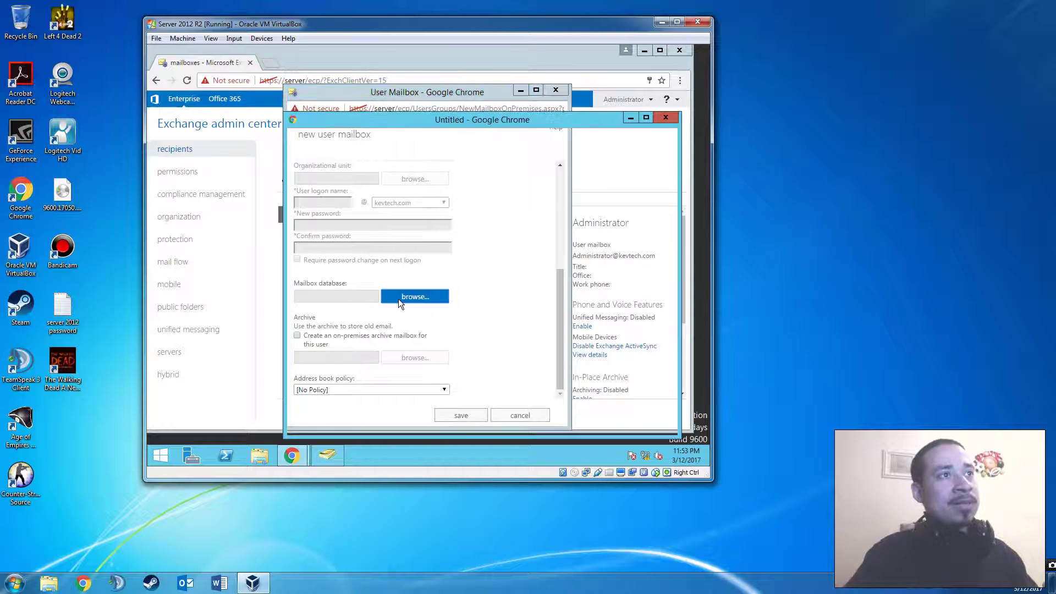
pyautogui.click(662, 118)
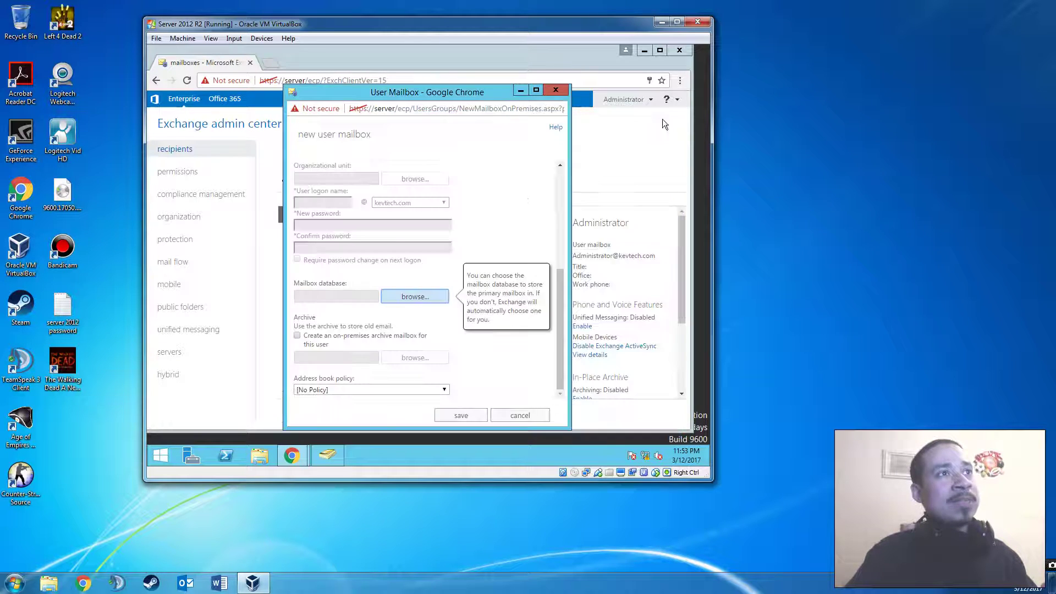
pyautogui.click(391, 296)
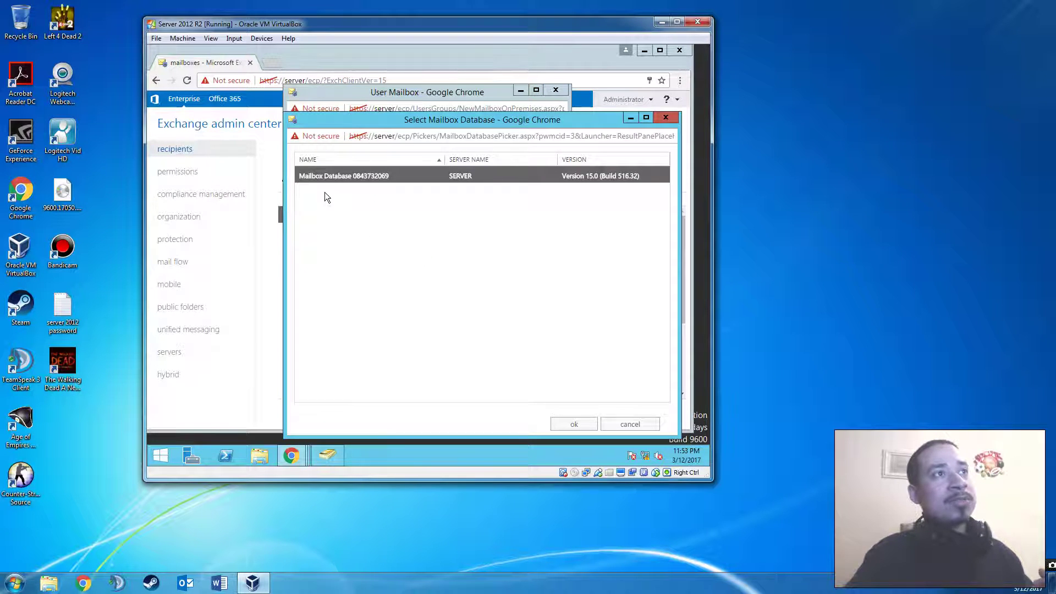
pyautogui.click(355, 179)
pyautogui.click(345, 216)
pyautogui.click(348, 182)
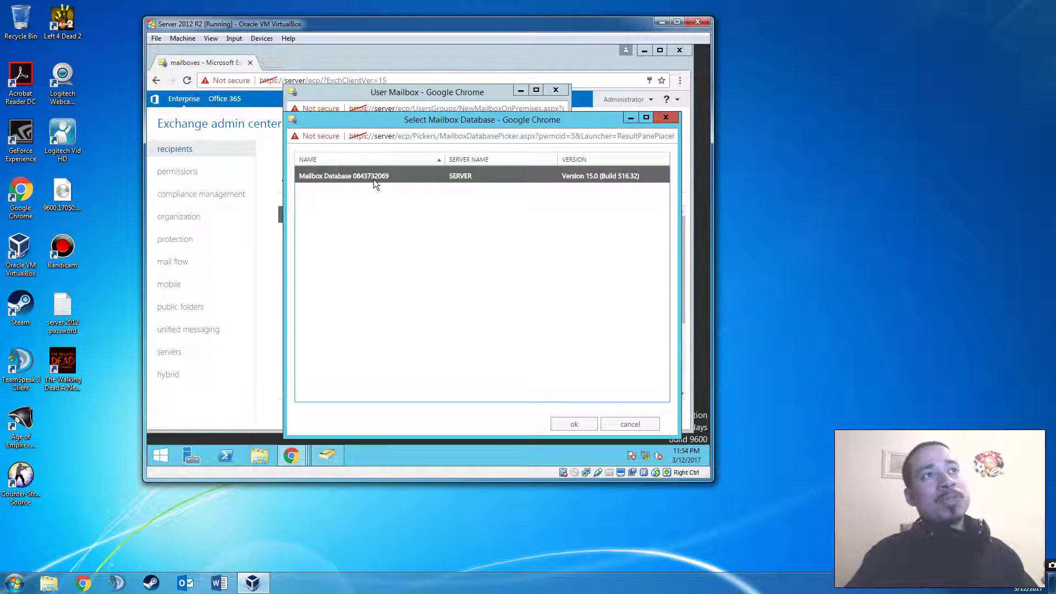
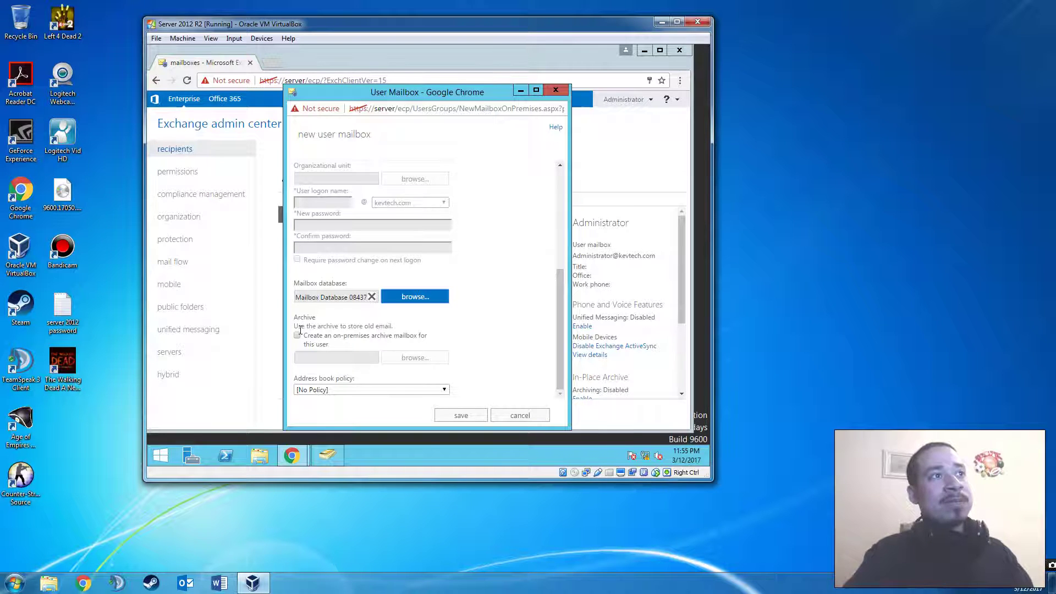
# - Enable an on-premises archive mailbox for the user and select its database
pyautogui.click(297, 336)
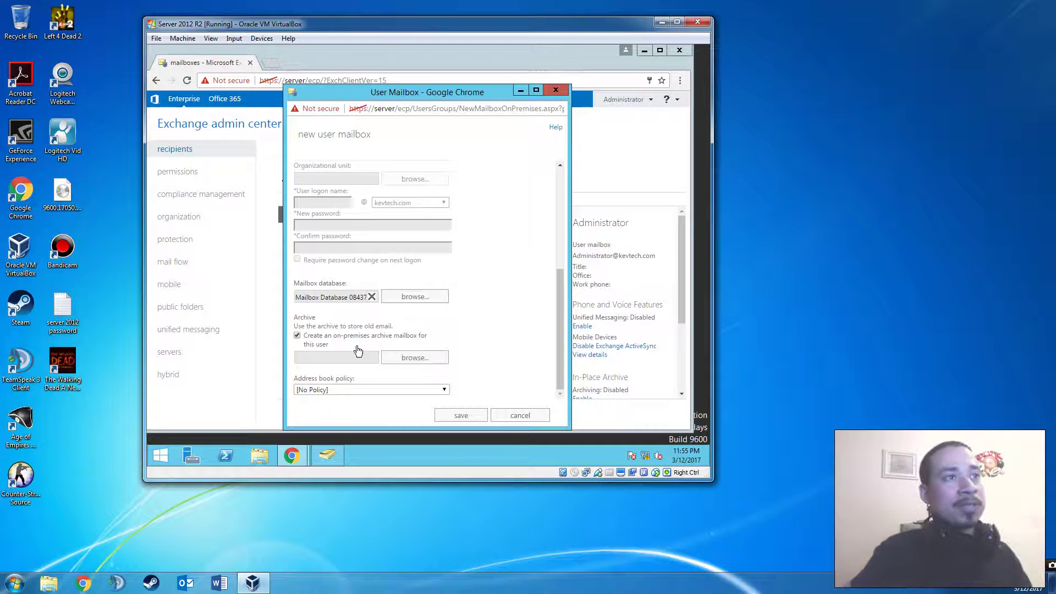
pyautogui.click(298, 335)
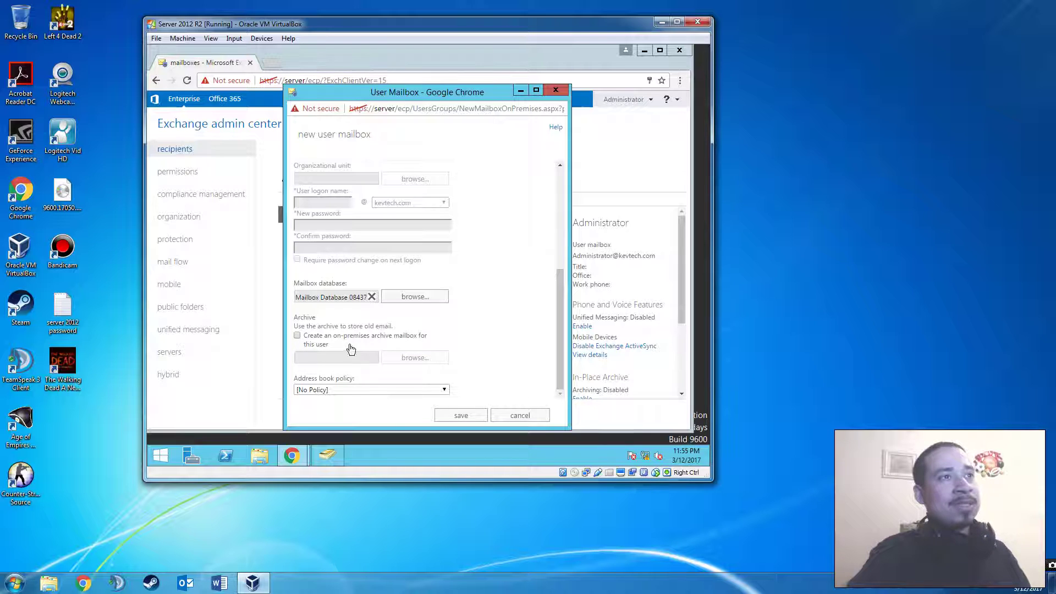
pyautogui.click(300, 337)
pyautogui.click(415, 357)
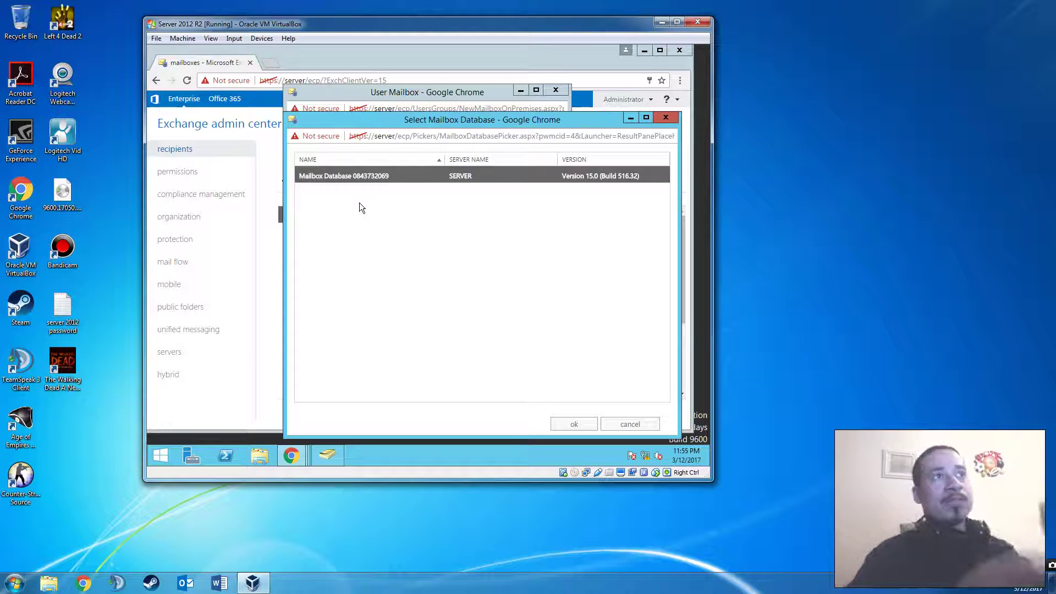
pyautogui.click(570, 422)
# - Keep the address book policy at [No Policy] and save the new user mailbox
pyautogui.click(431, 389)
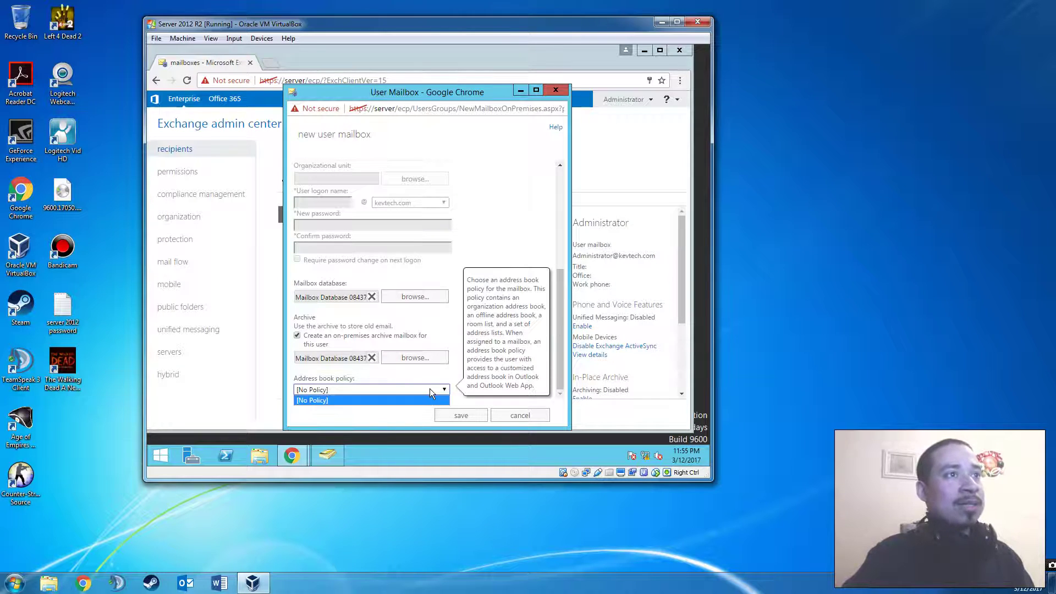
pyautogui.click(431, 389)
pyautogui.click(430, 389)
pyautogui.click(430, 389)
pyautogui.click(430, 388)
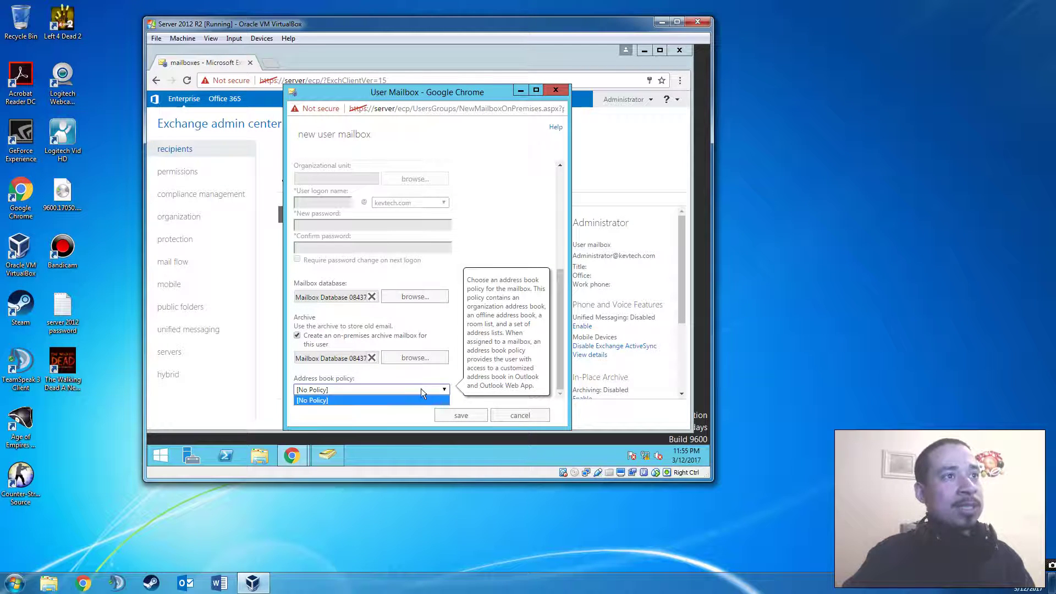
pyautogui.click(420, 388)
pyautogui.click(415, 388)
pyautogui.click(411, 388)
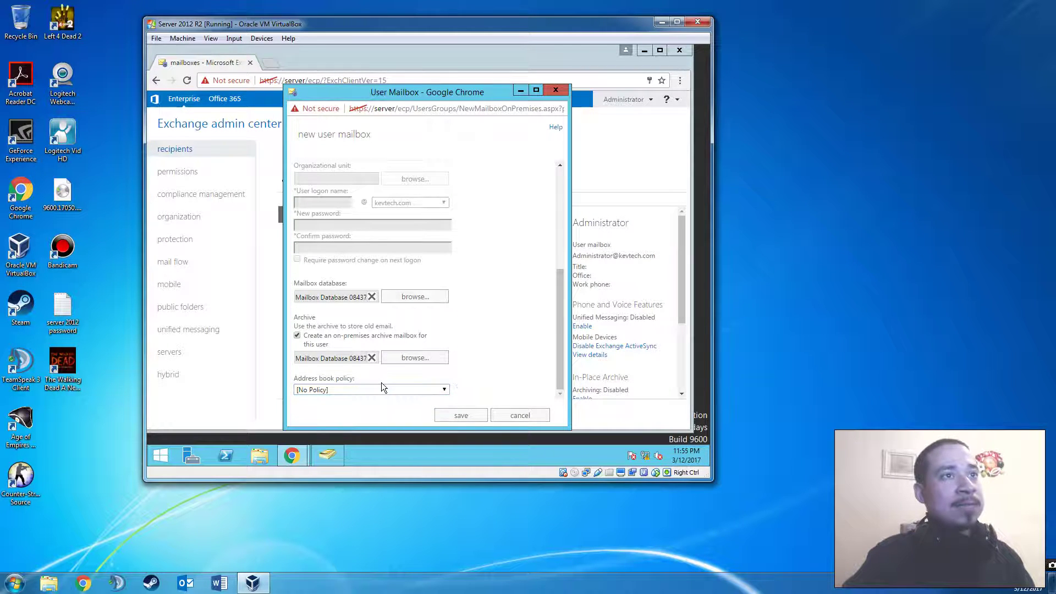
pyautogui.click(345, 390)
pyautogui.click(345, 389)
pyautogui.click(345, 389)
pyautogui.click(344, 389)
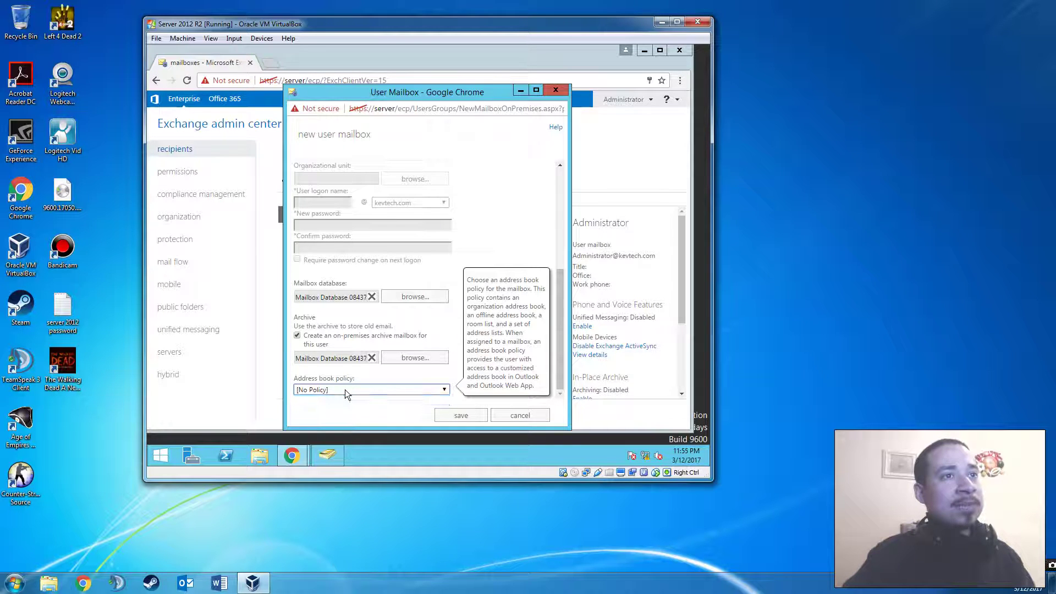
pyautogui.click(345, 390)
pyautogui.click(351, 390)
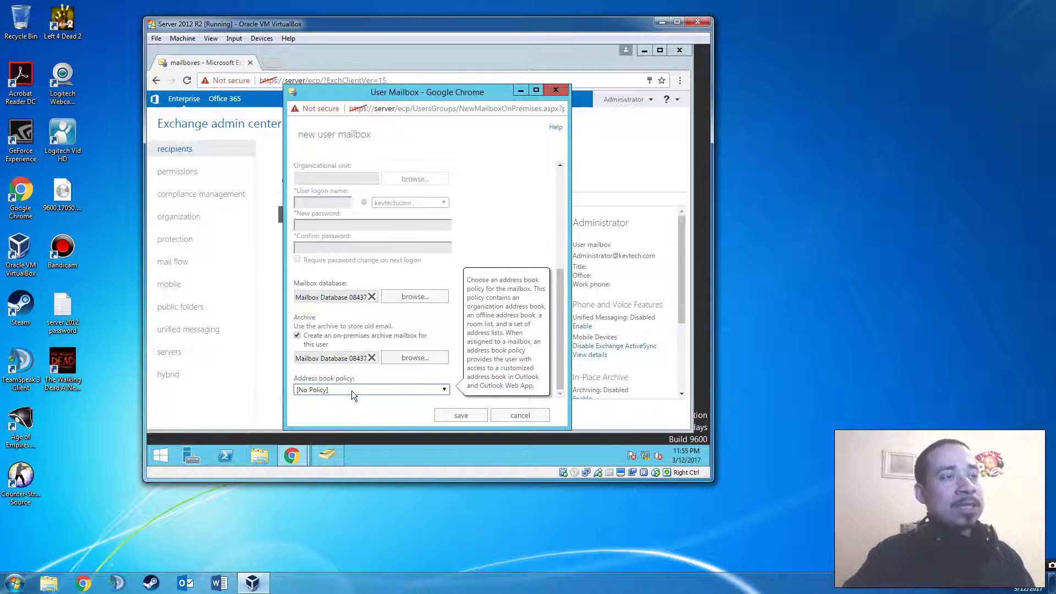
pyautogui.click(351, 391)
pyautogui.click(351, 390)
pyautogui.click(354, 392)
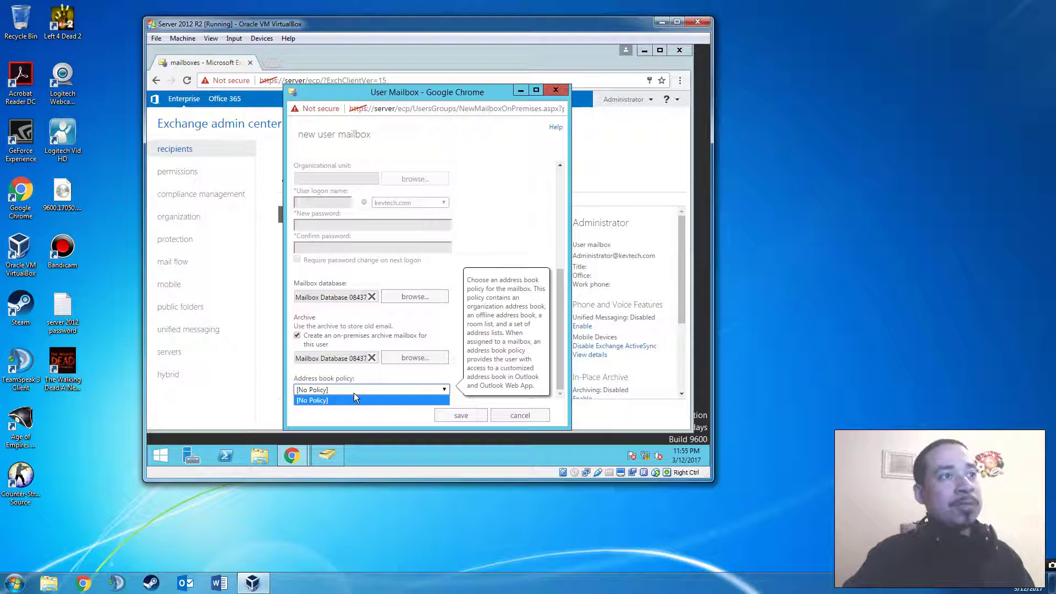
pyautogui.click(354, 394)
pyautogui.click(370, 392)
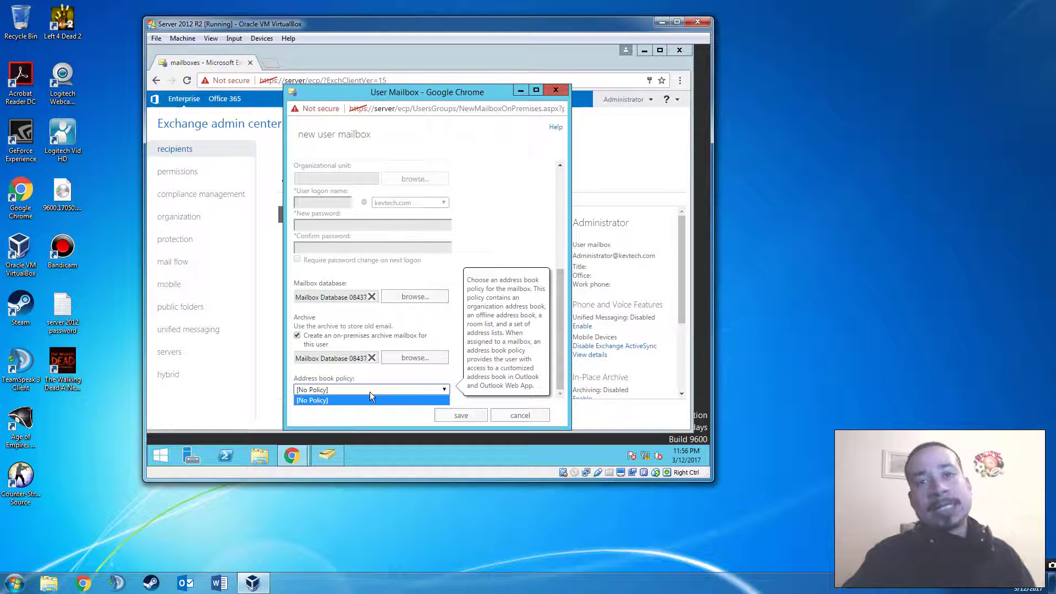
pyautogui.click(369, 392)
pyautogui.click(446, 417)
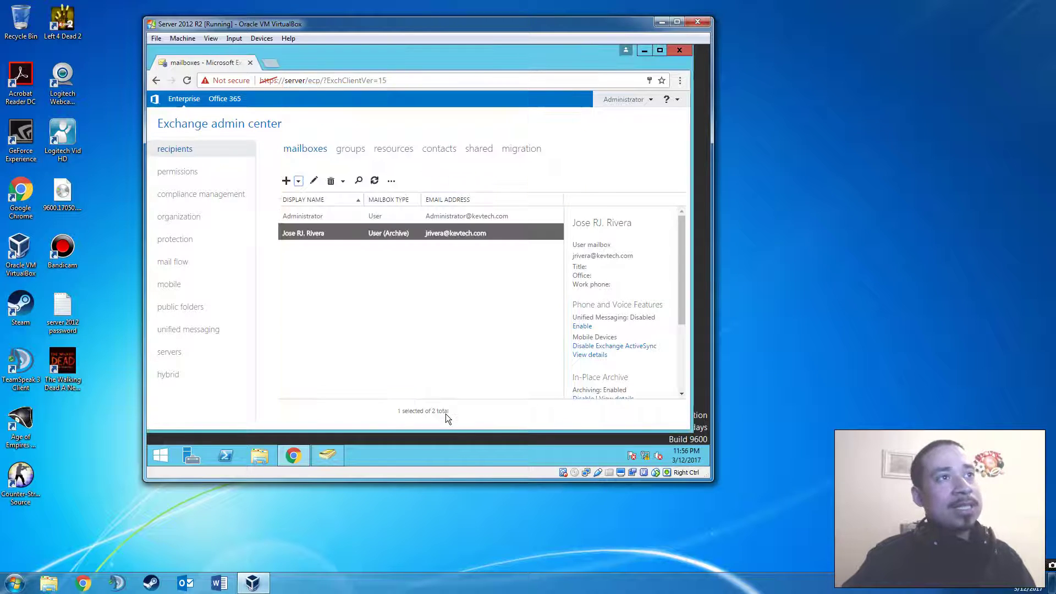
# - Open the new user's mailbox, leave the display name unchanged, and expand More options
pyautogui.click(315, 233)
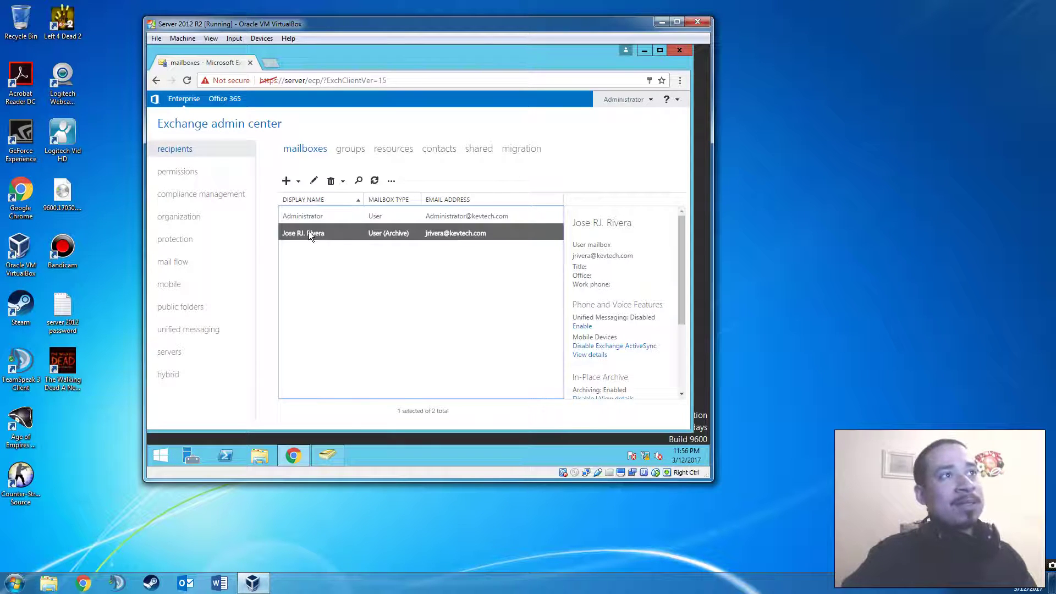
pyautogui.doubleClick(309, 234)
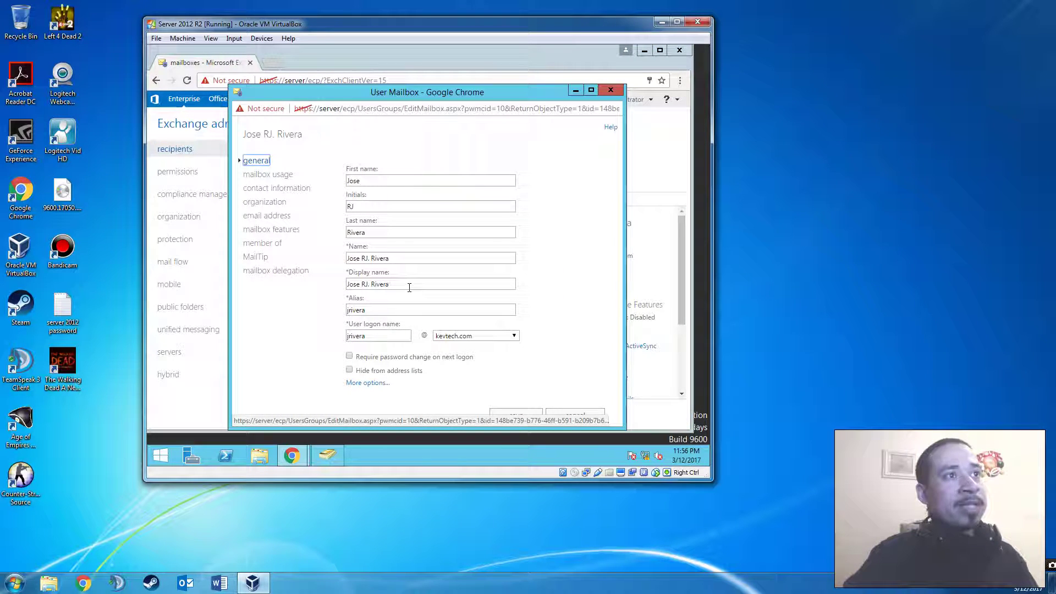
pyautogui.moveTo(410, 284); pyautogui.dragTo(343, 285)
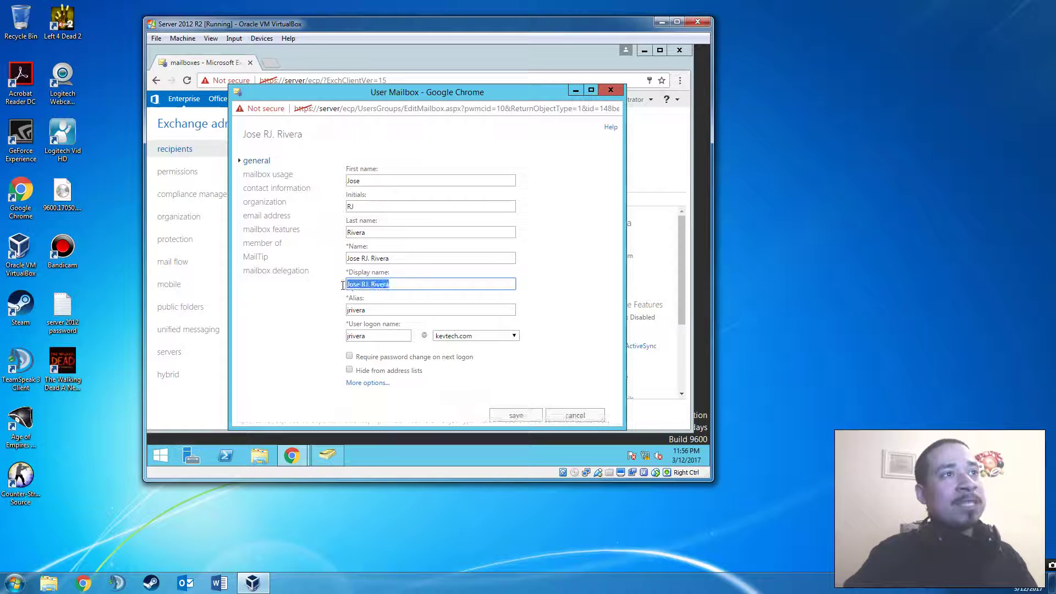
pyautogui.moveTo(412, 281); pyautogui.dragTo(350, 285)
pyautogui.click(412, 280)
pyautogui.click(413, 281)
pyautogui.click(427, 283)
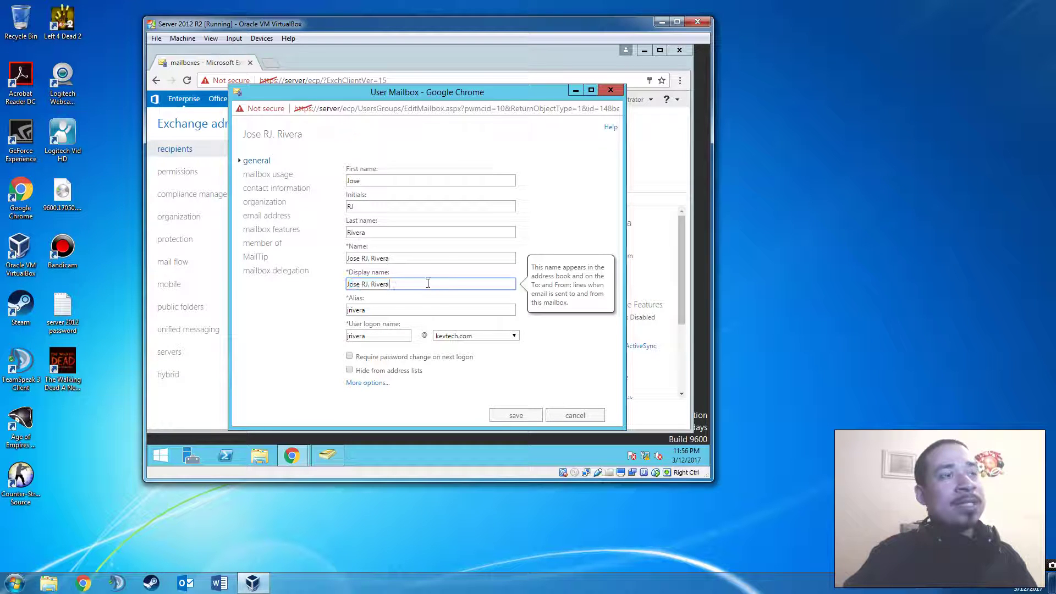
pyautogui.moveTo(427, 283); pyautogui.dragTo(346, 283)
pyautogui.click(422, 280)
pyautogui.moveTo(420, 281); pyautogui.dragTo(325, 283)
pyautogui.click(432, 285)
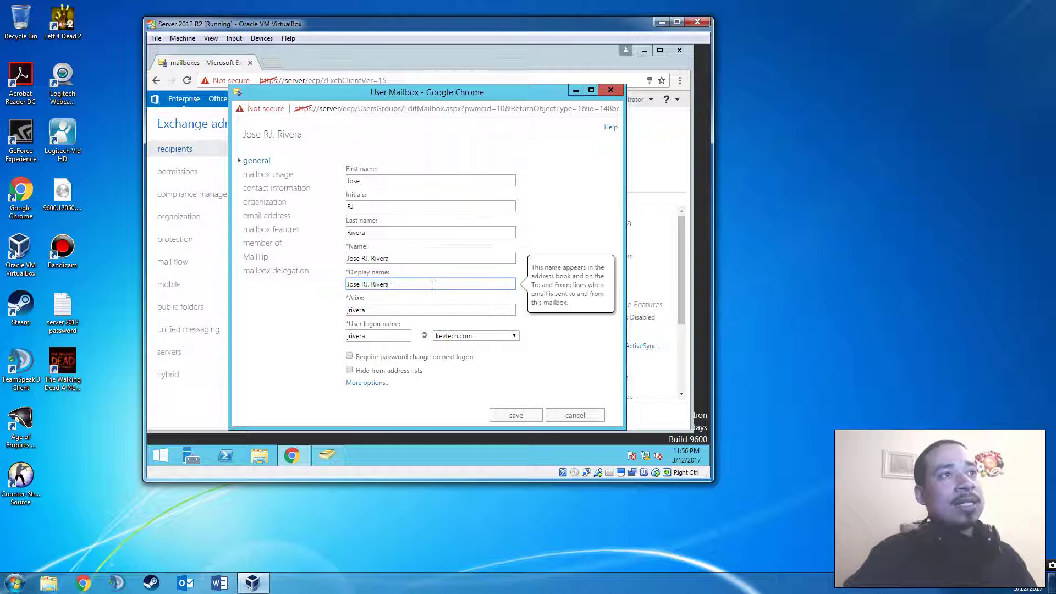
pyautogui.click(341, 287)
pyautogui.click(369, 384)
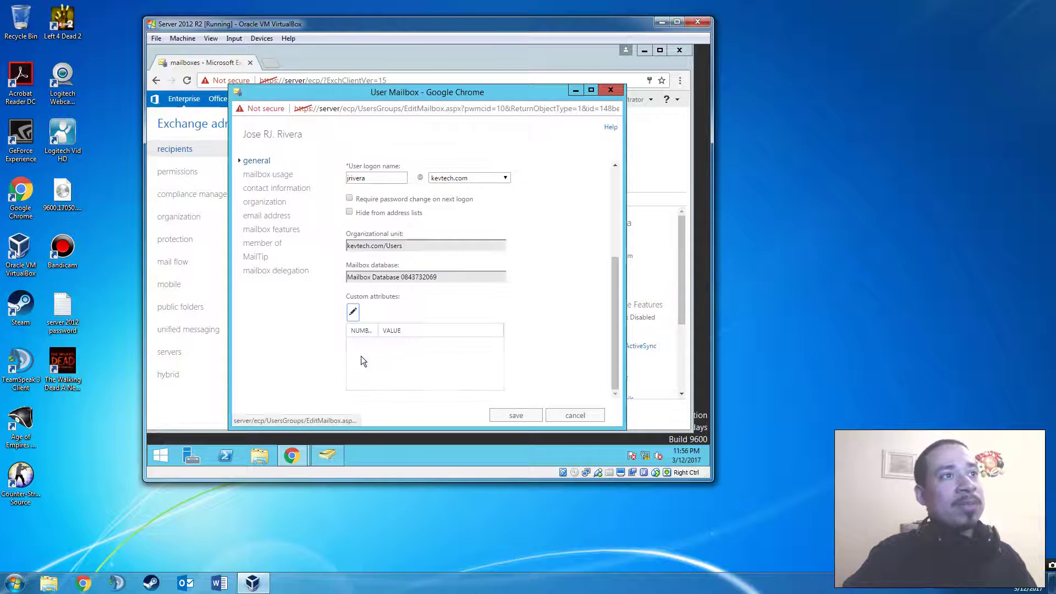
# - Tick 'Hide from address lists', then go to the mailbox usage page
pyautogui.moveTo(409, 212)
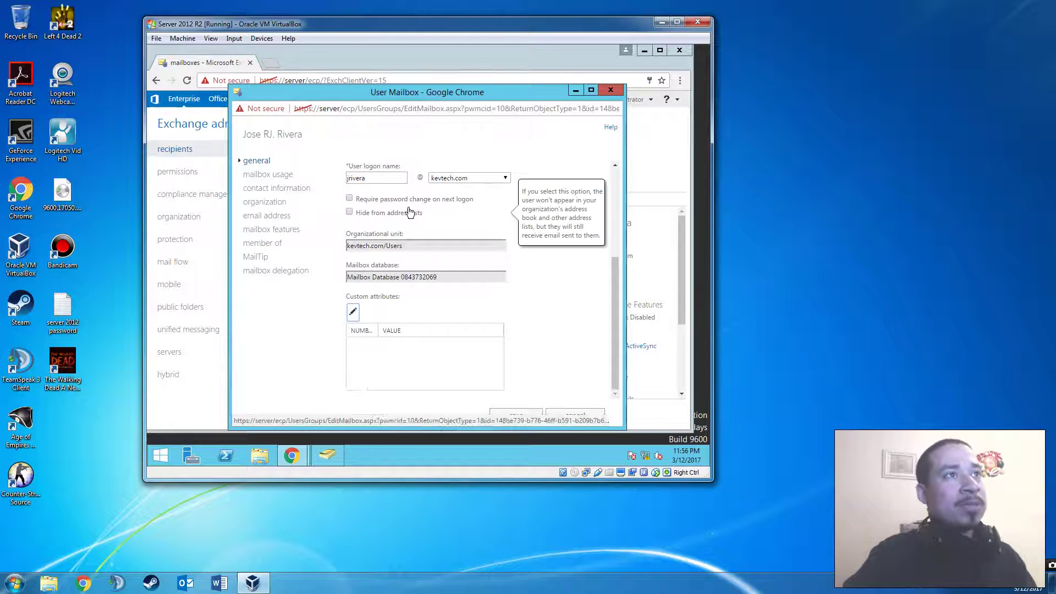
pyautogui.click(350, 214)
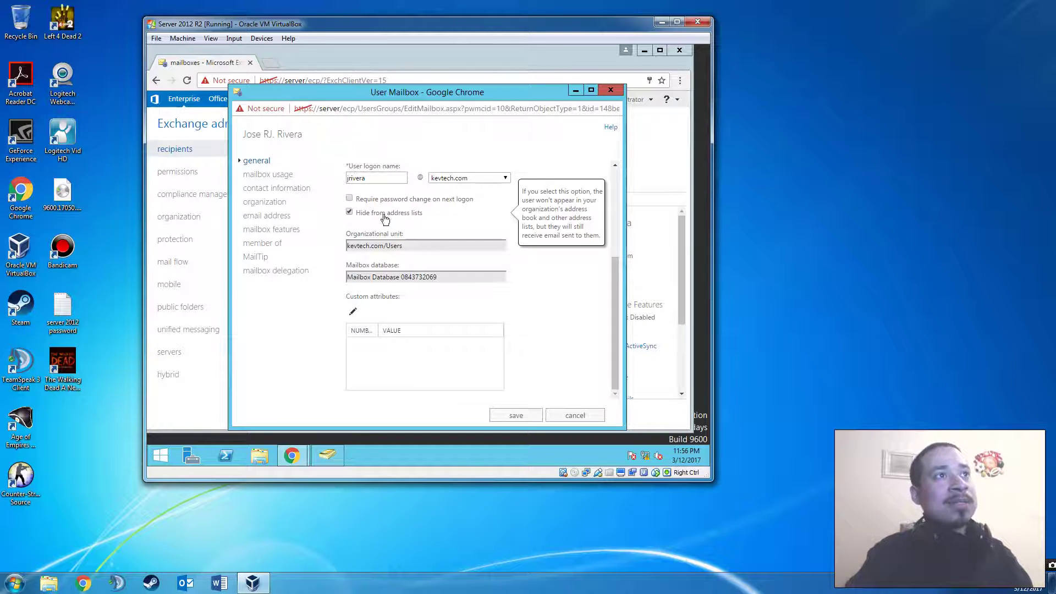
pyautogui.moveTo(354, 200)
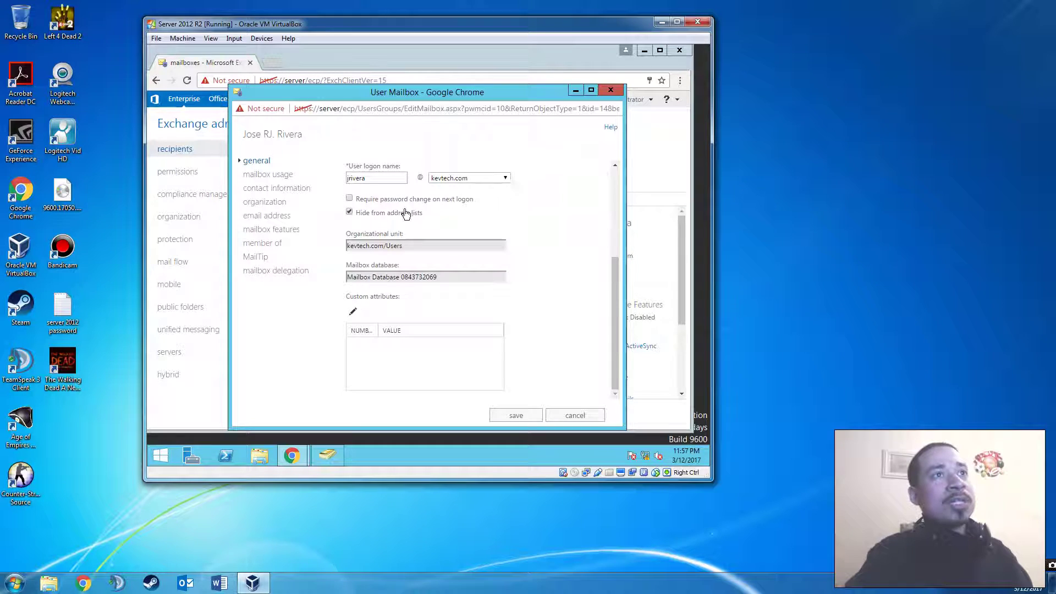
pyautogui.moveTo(405, 218)
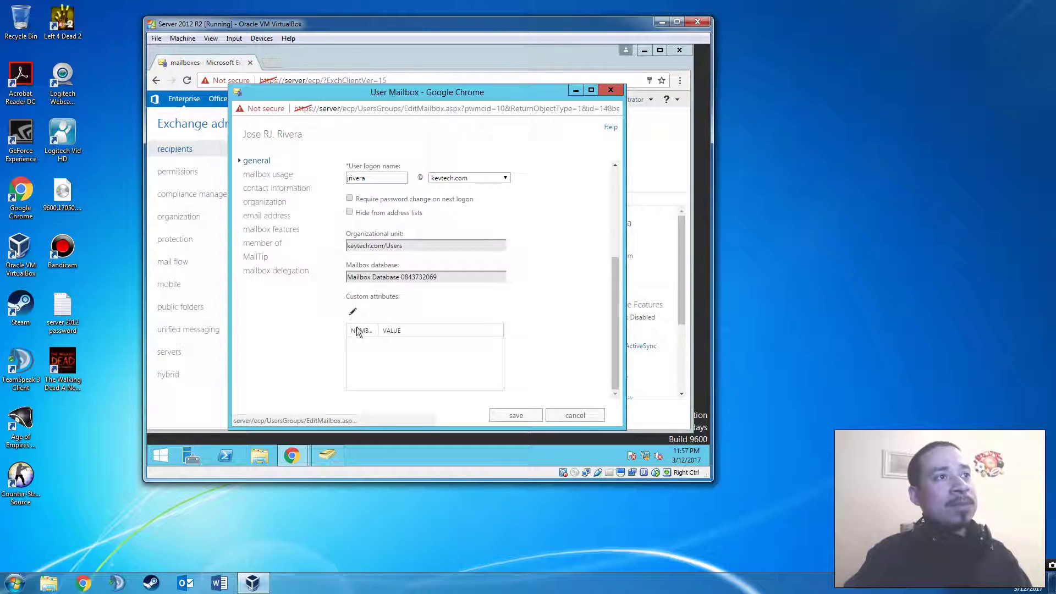
pyautogui.click(280, 176)
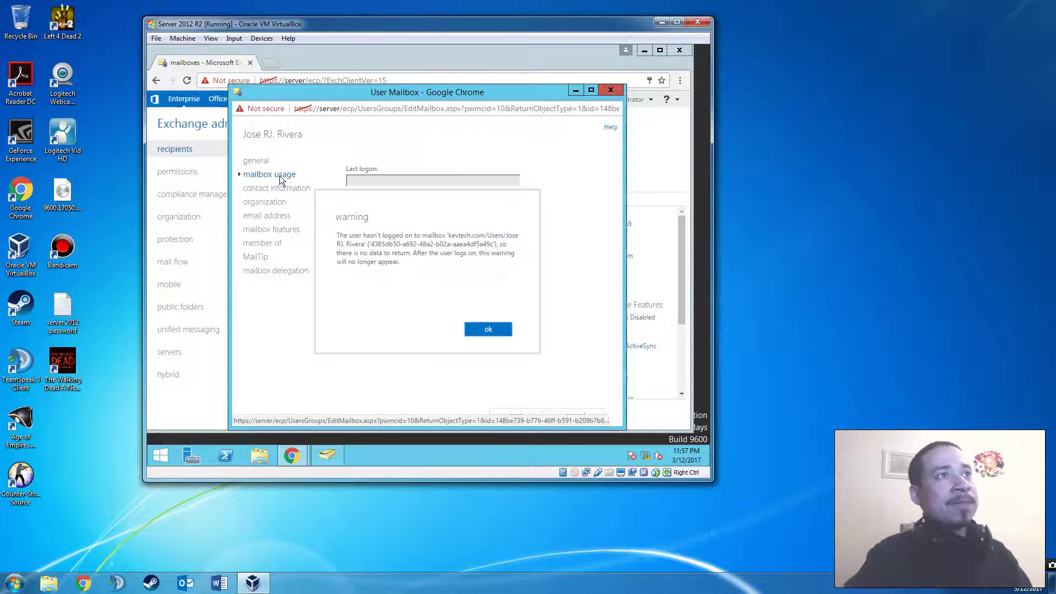
# - Dismiss the no-logon warning and review the mailbox quota settings
pyautogui.click(484, 328)
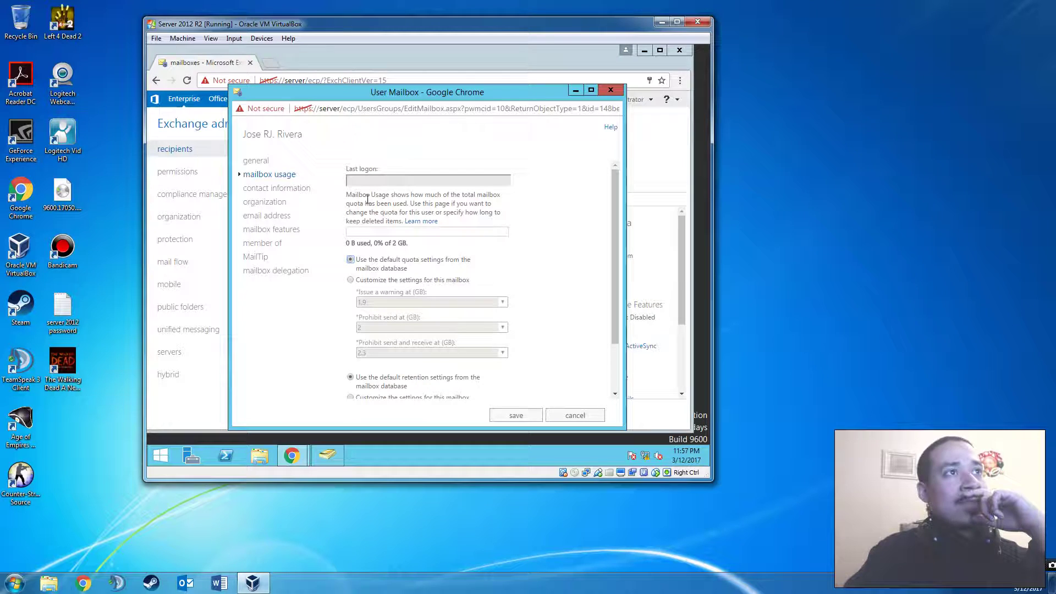
pyautogui.click(270, 174)
pyautogui.scroll(-1, 423, 288)
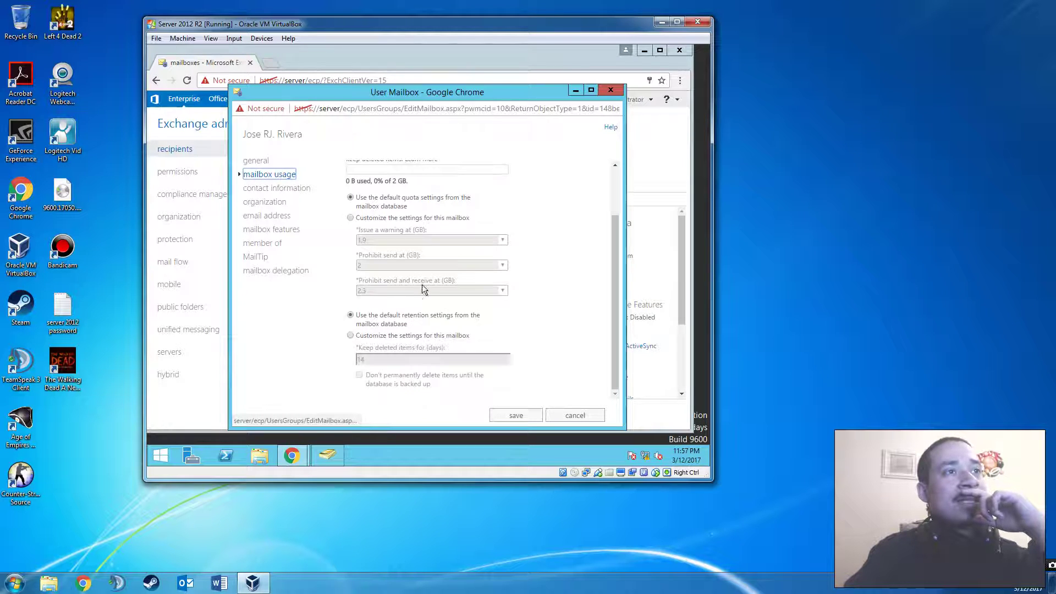
pyautogui.scroll(1, 422, 286)
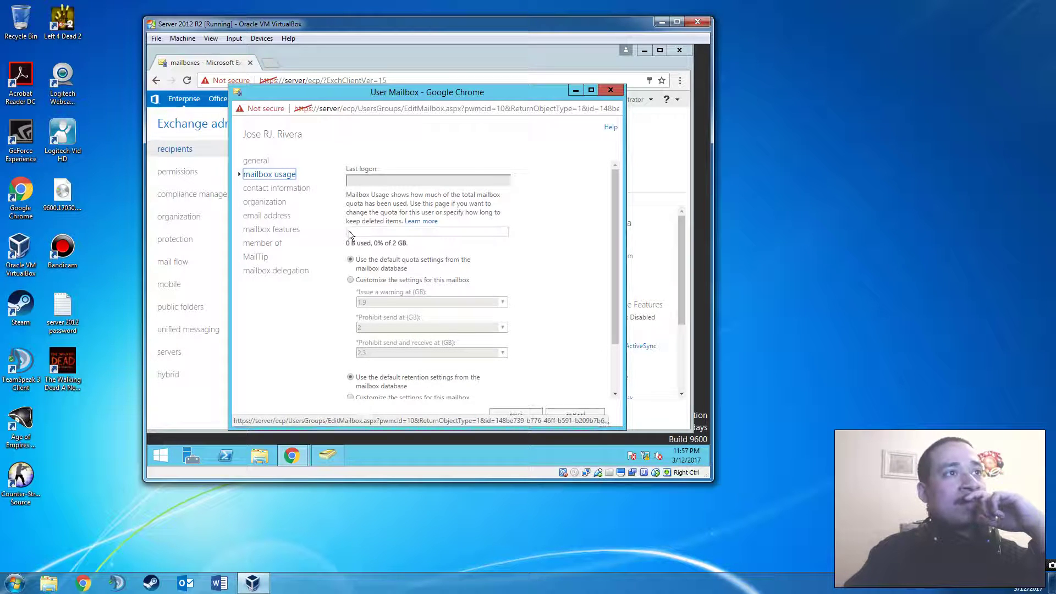
# - Review the contact information fields, including extra Office and Notes, then view organization
pyautogui.click(286, 191)
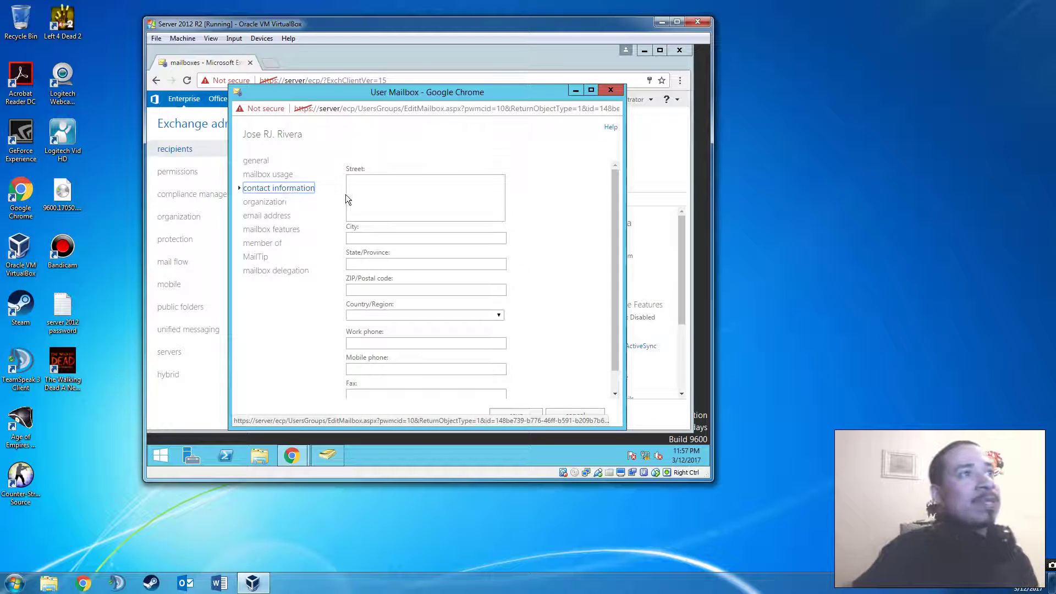
pyautogui.click(366, 200)
pyautogui.scroll(-1, 386, 243)
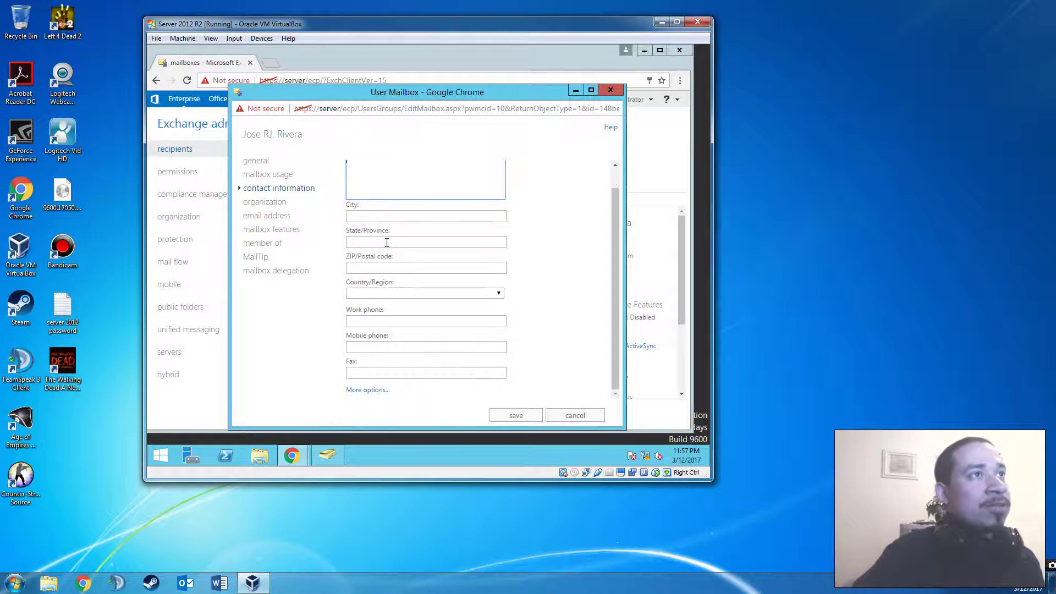
pyautogui.click(367, 389)
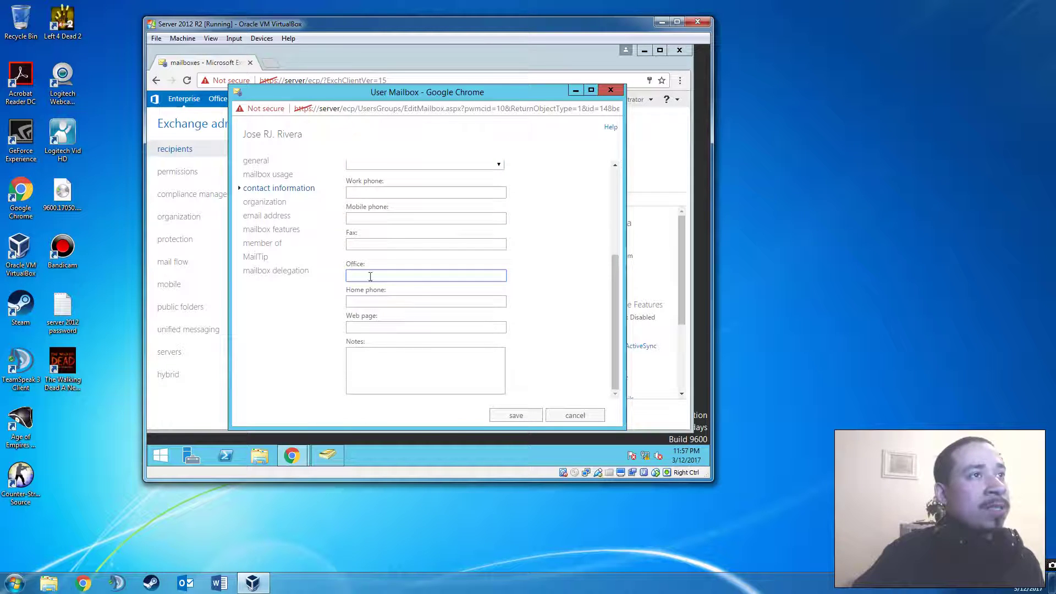
pyautogui.scroll(2, 370, 274)
pyautogui.click(265, 202)
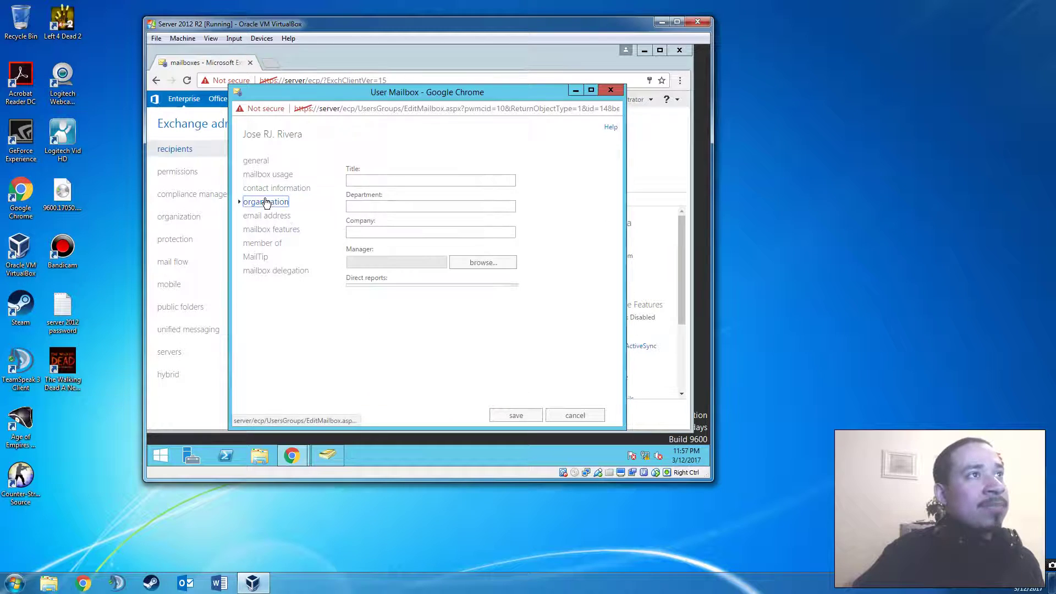
# - Enter the title 'Desktop Support' and the company 'Kectech'
pyautogui.click(377, 179)
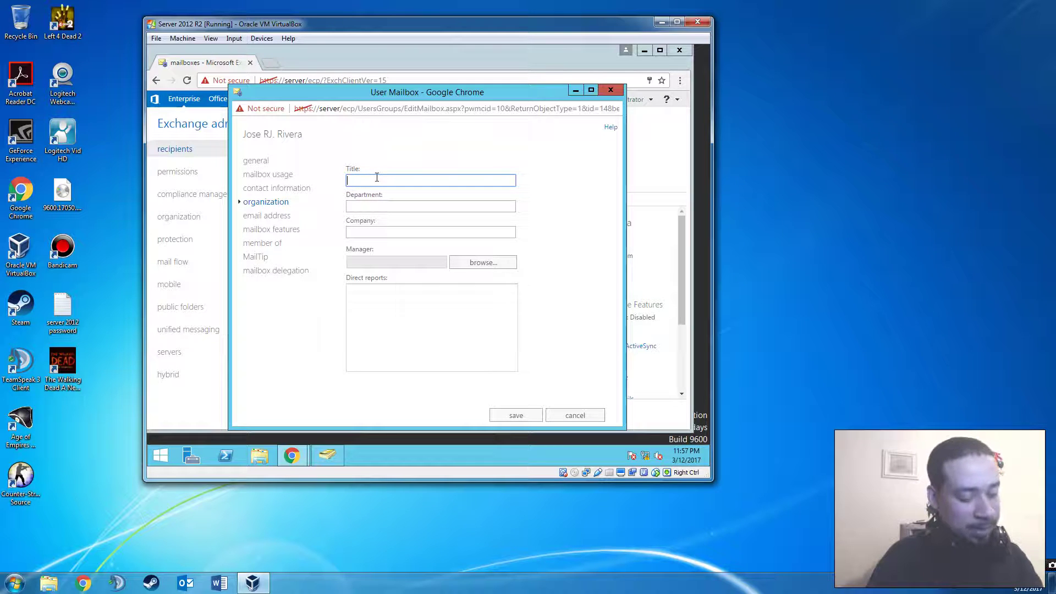
pyautogui.write('Des')
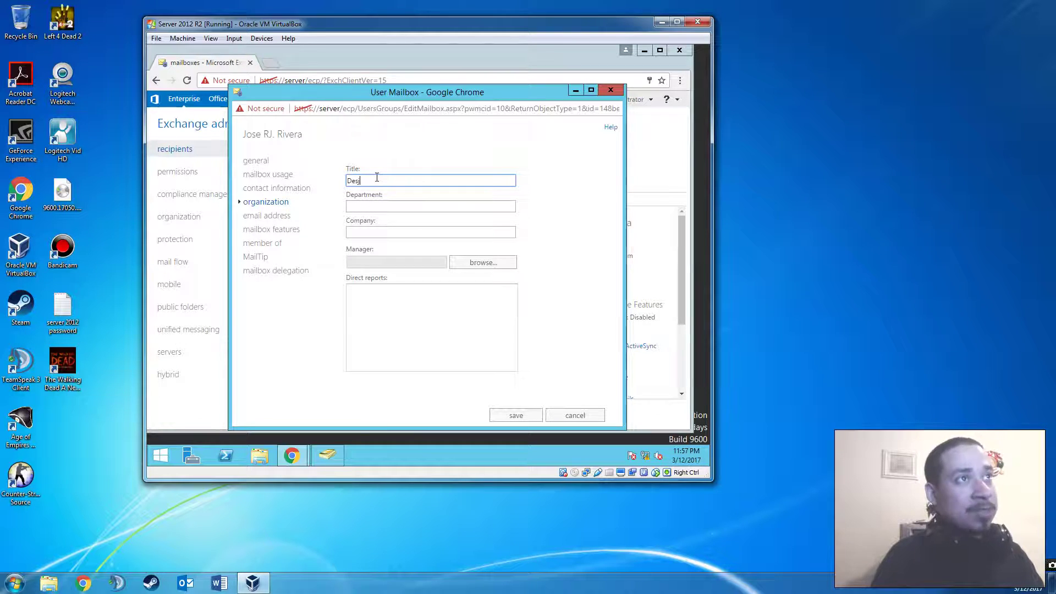
pyautogui.write('ktop Support')
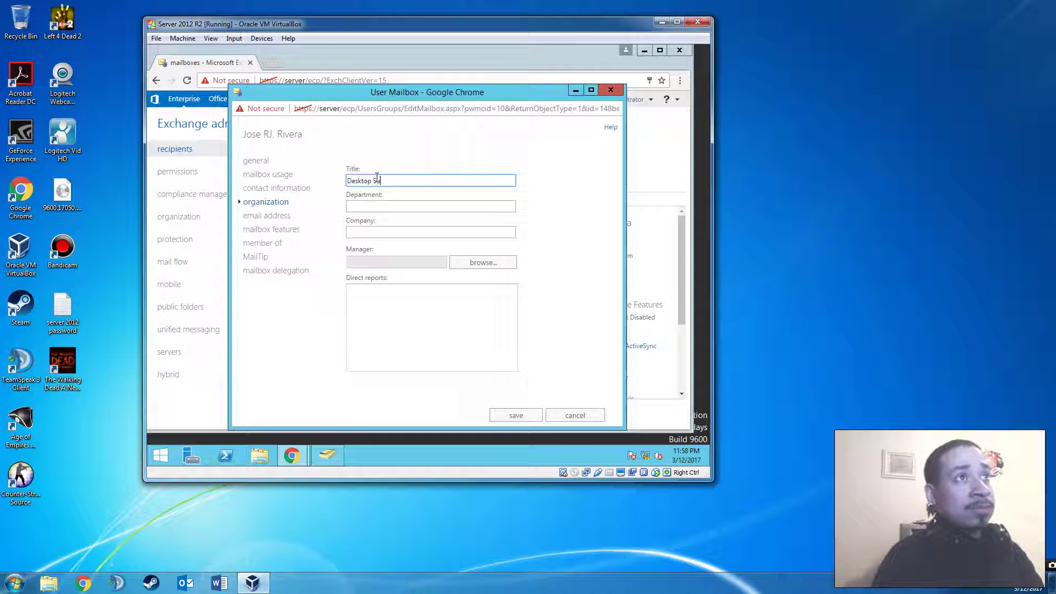
pyautogui.press('Tab')
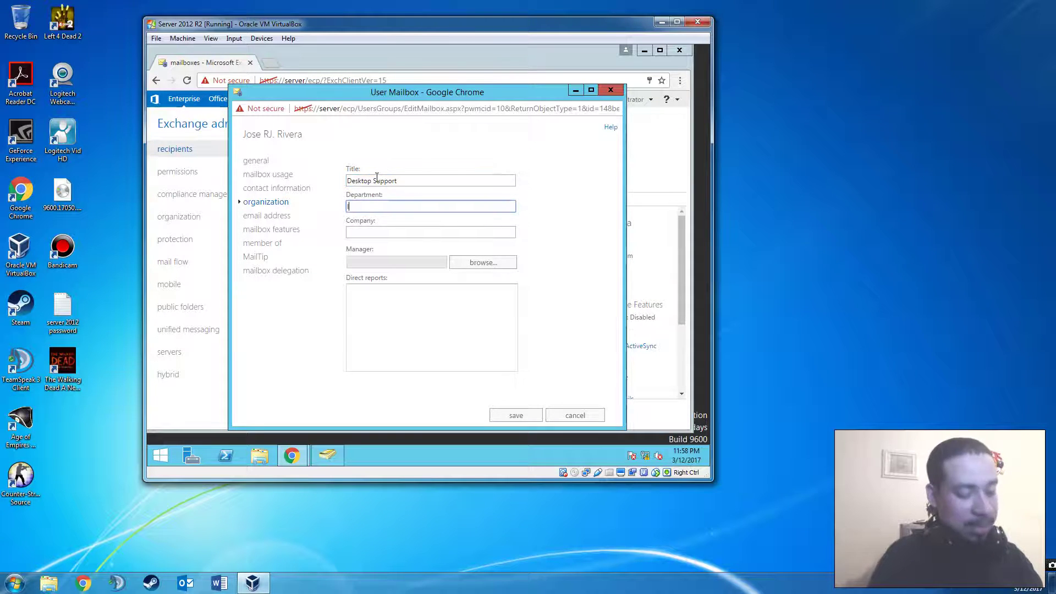
pyautogui.press('Tab')
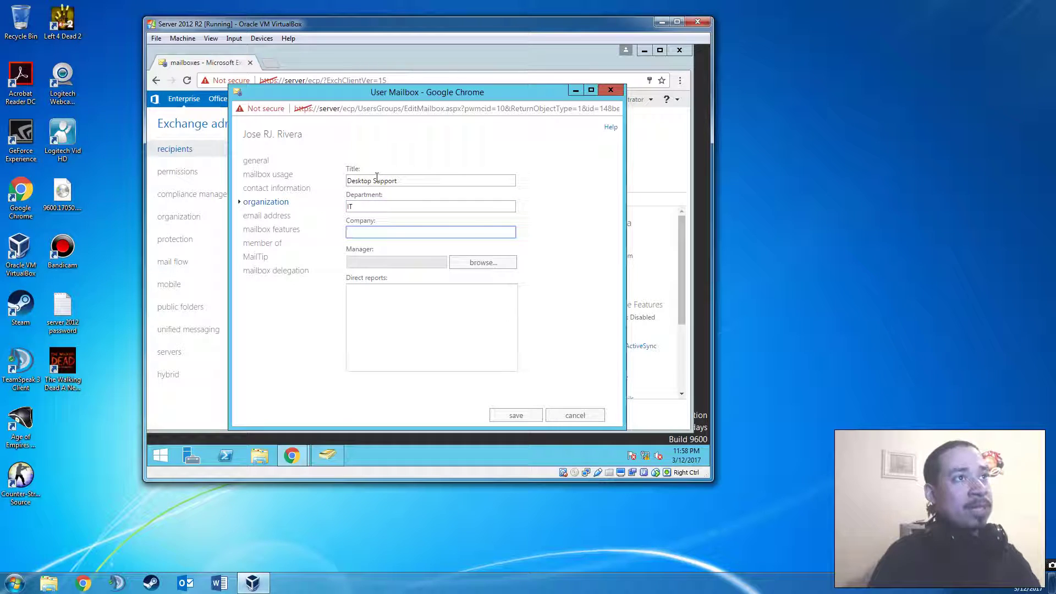
pyautogui.write('Kect')
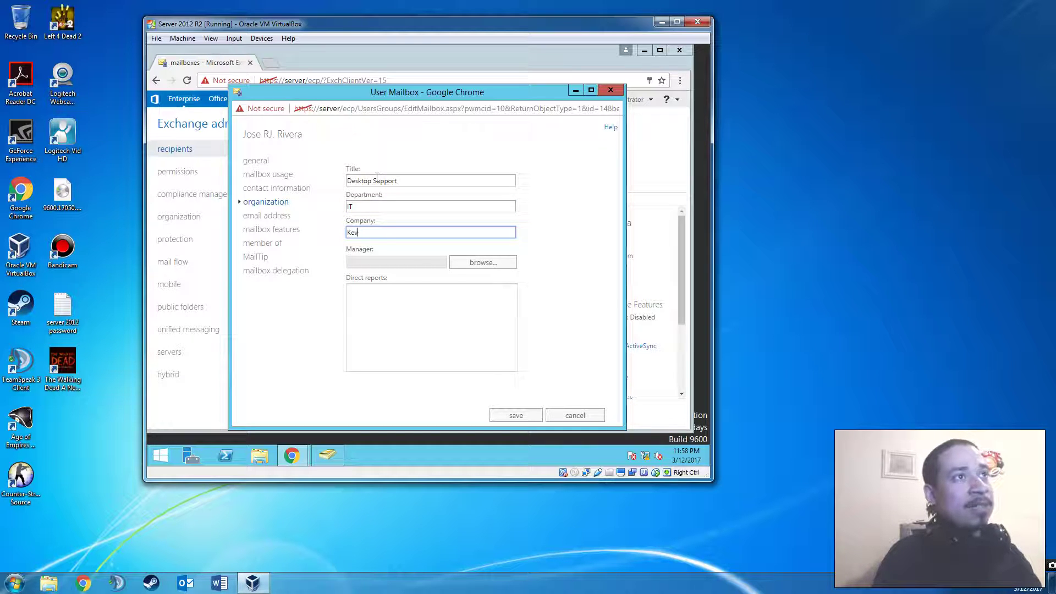
pyautogui.write('ech')
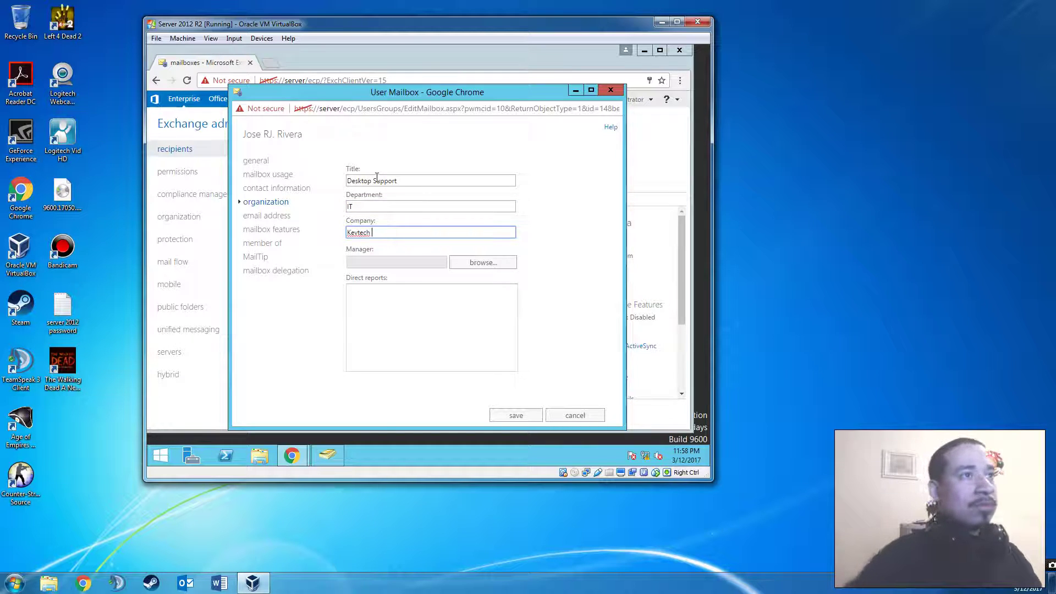
# - Choose Administrator as the manager and save the organization details
pyautogui.click(494, 265)
pyautogui.click(318, 213)
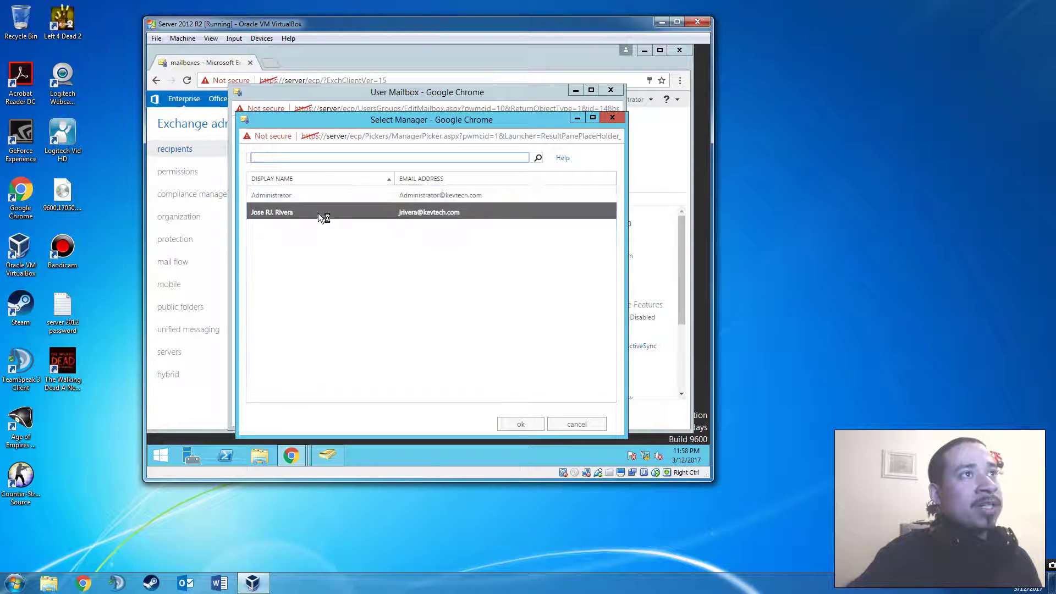
pyautogui.click(310, 198)
pyautogui.click(520, 424)
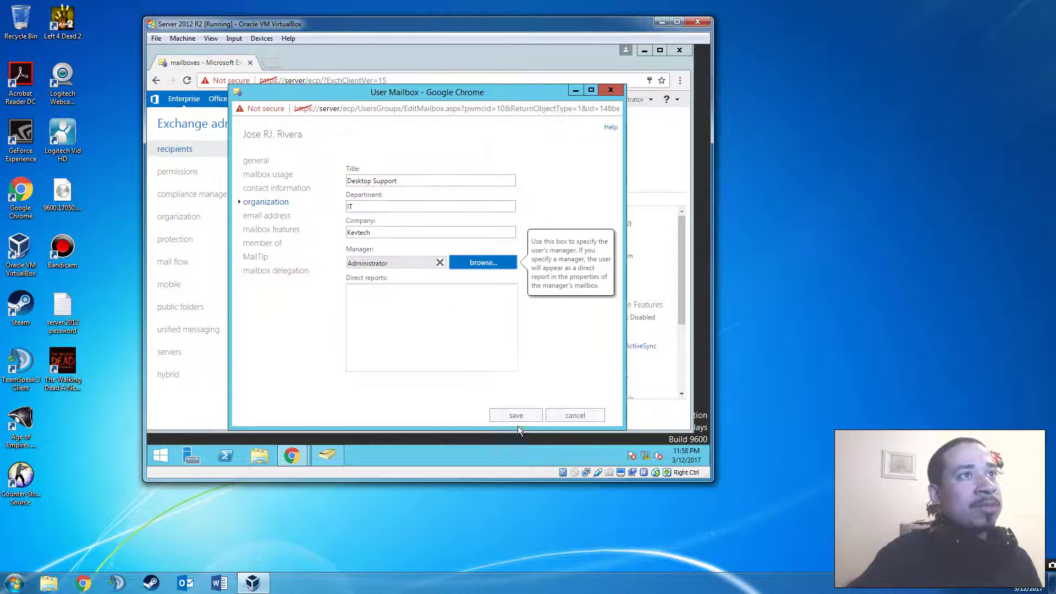
pyautogui.click(397, 315)
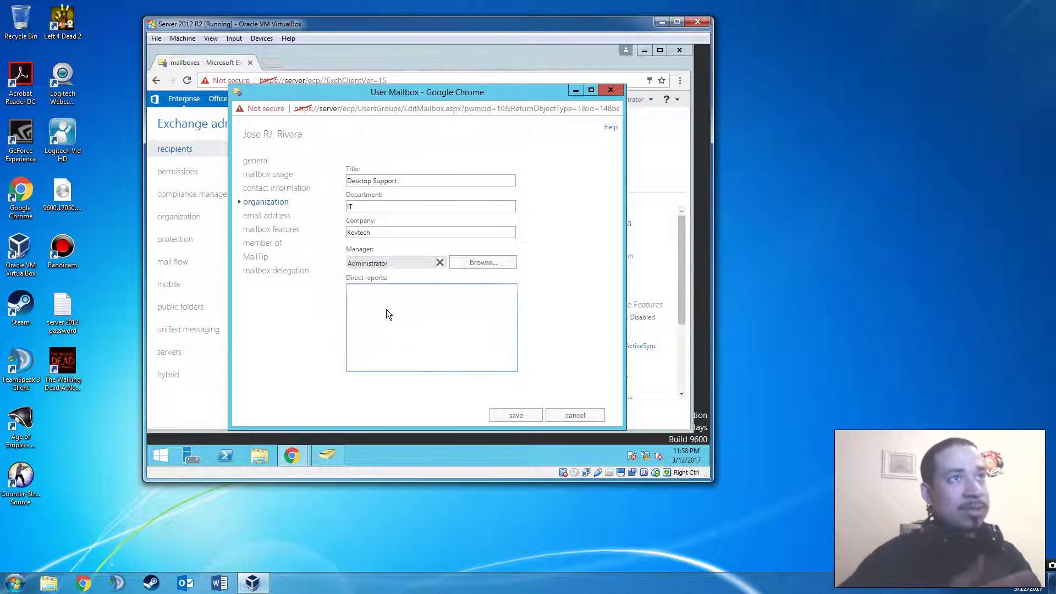
pyautogui.click(498, 414)
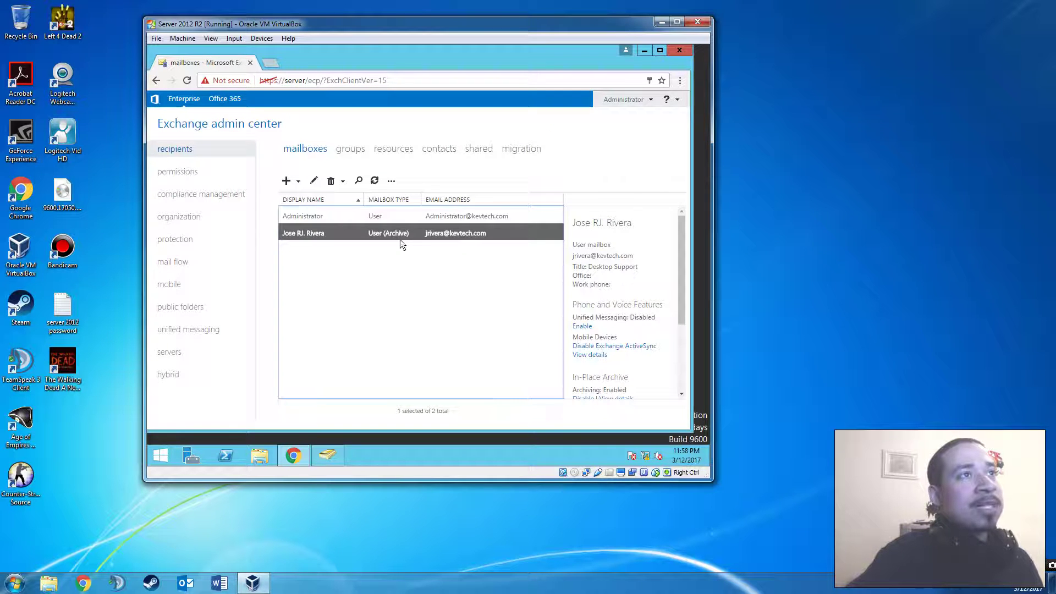
# - Reopen the user's mailbox, review its SMTP email address list, then switch to mailbox features
pyautogui.doubleClick(401, 239)
pyautogui.click(268, 216)
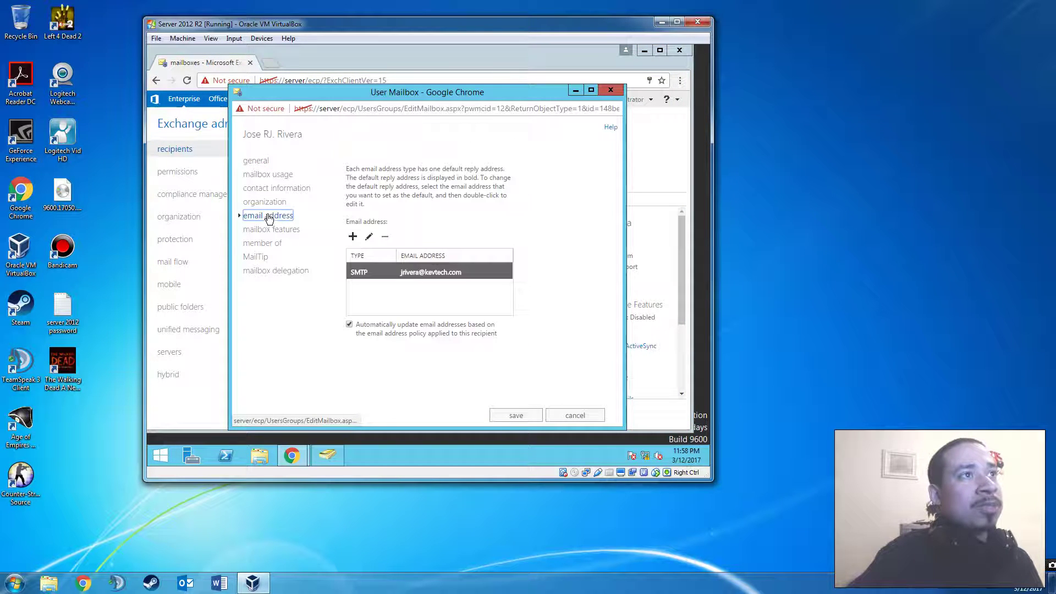
pyautogui.click(266, 202)
pyautogui.click(279, 214)
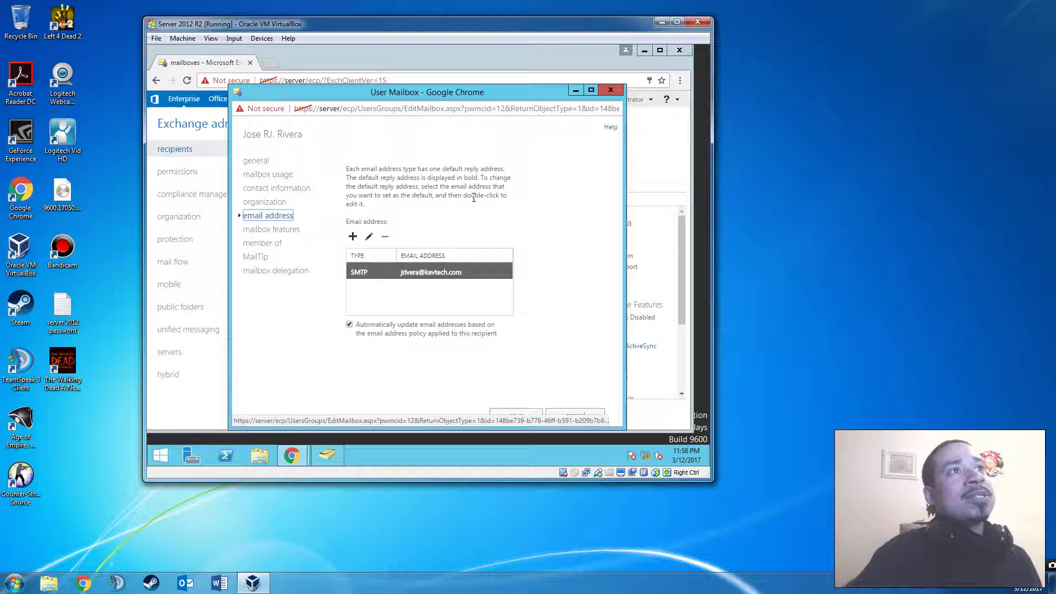
pyautogui.click(352, 237)
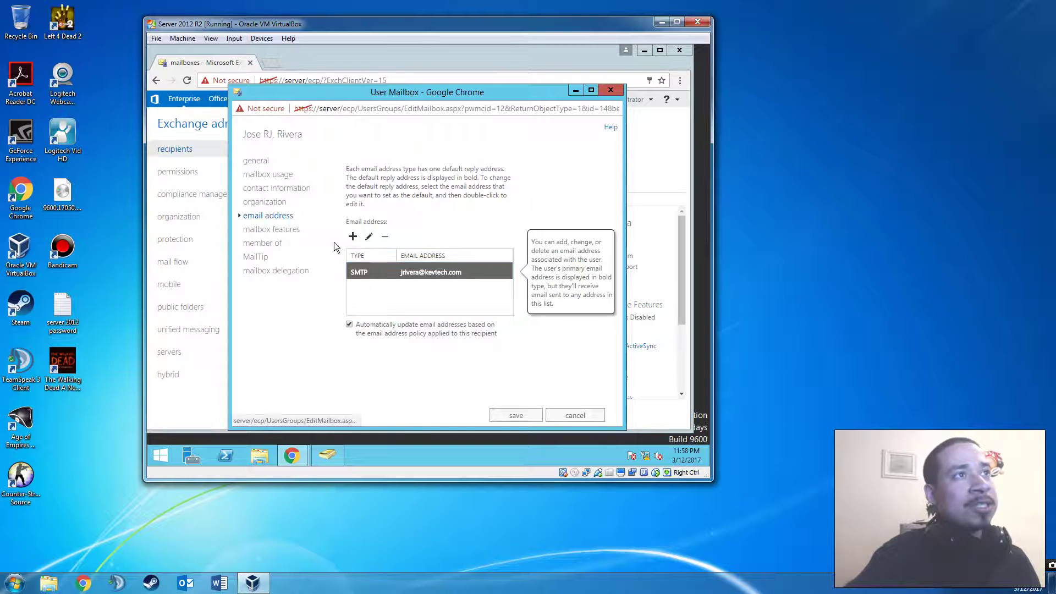
pyautogui.click(276, 226)
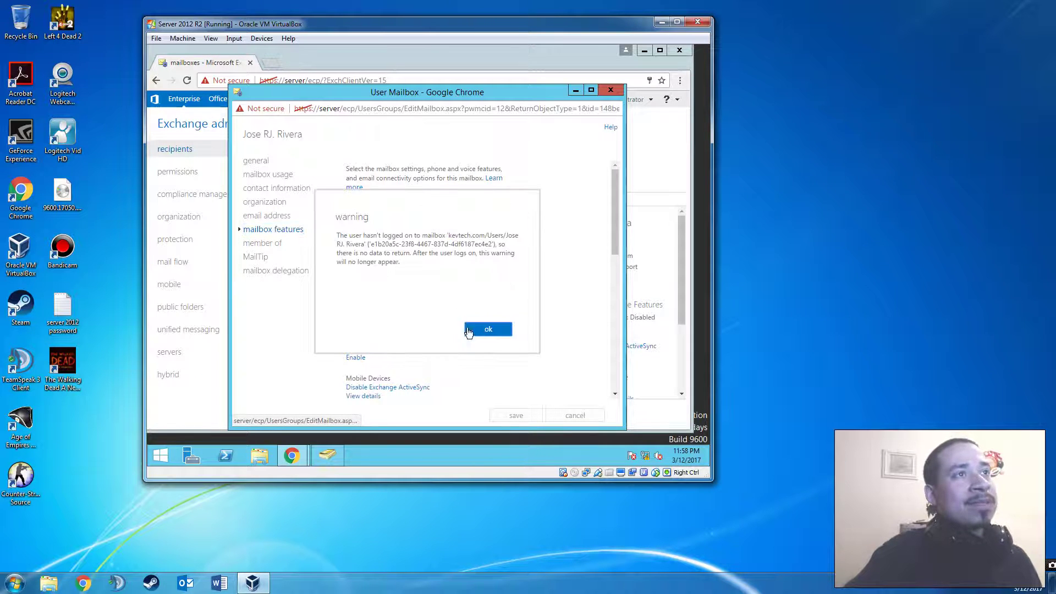
# - Dismiss the warning and look over the role assignment, retention, address book and sharing policies
pyautogui.click(488, 330)
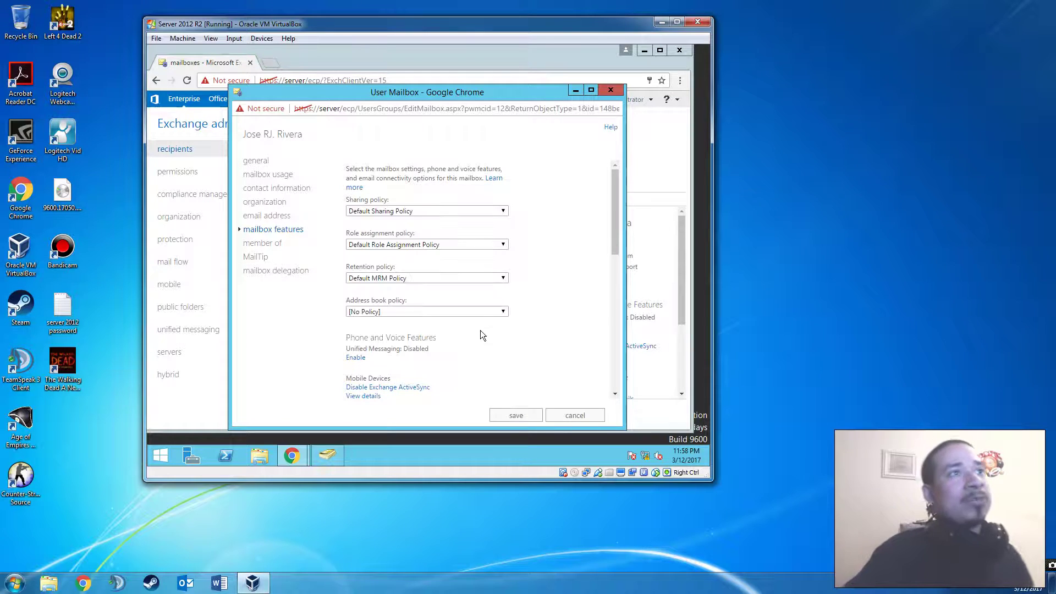
pyautogui.click(427, 242)
pyautogui.click(427, 242)
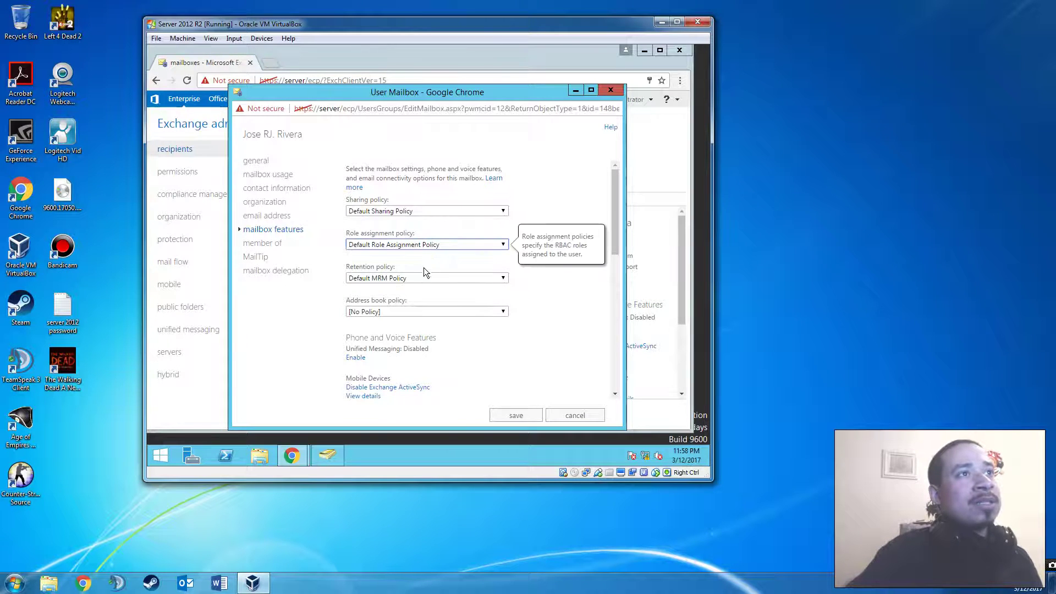
pyautogui.press('Tab')
pyautogui.click(377, 313)
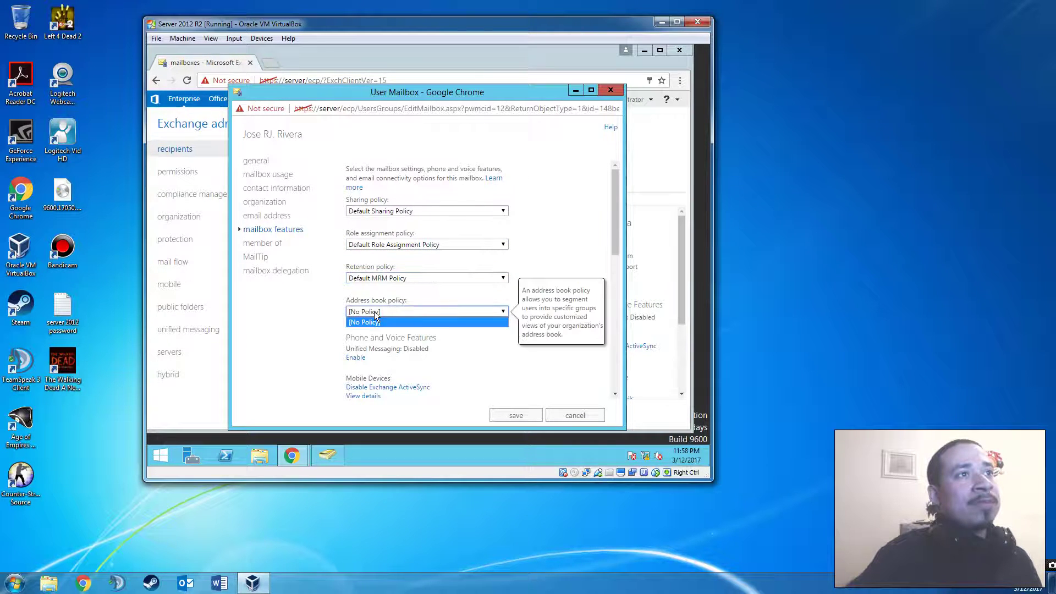
pyautogui.click(374, 311)
pyautogui.click(359, 210)
pyautogui.click(359, 211)
pyautogui.scroll(-3, 363, 269)
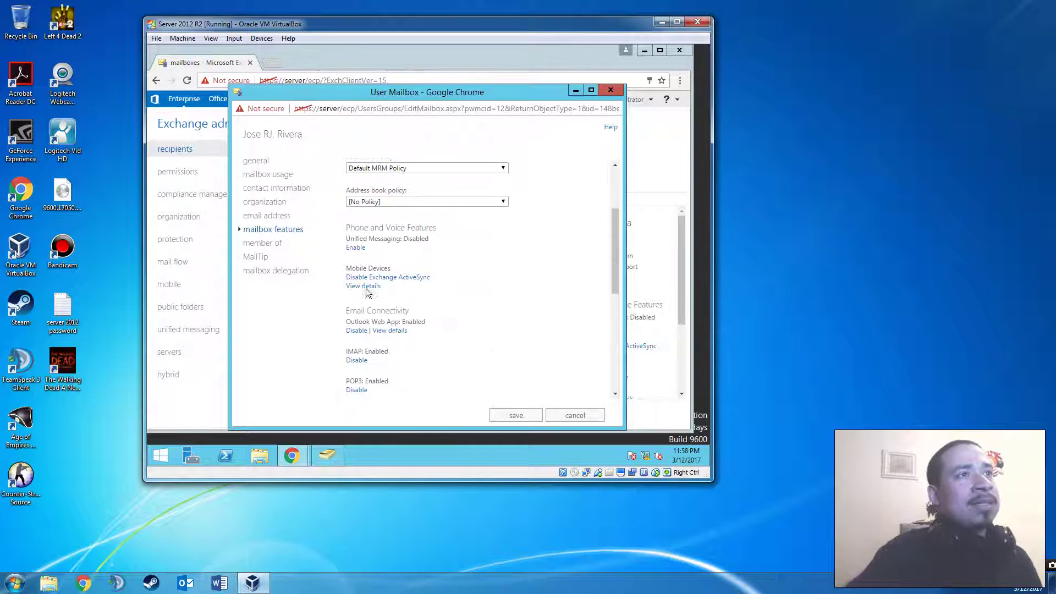
pyautogui.scroll(1, 385, 248)
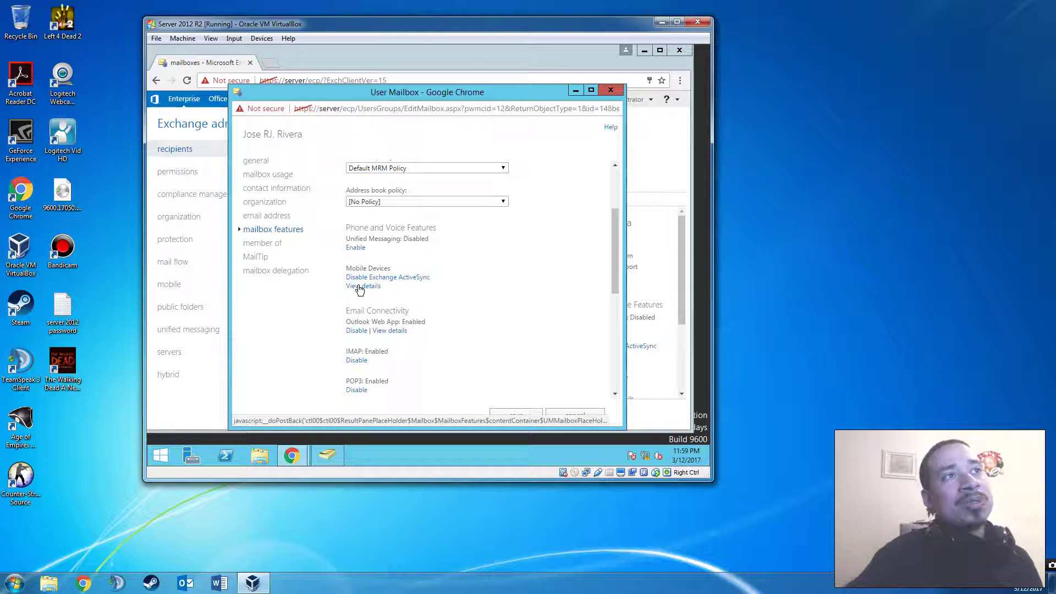
# - Review the mobile device, Outlook Web App and delivery options details, keeping ActiveSync enabled
pyautogui.click(359, 287)
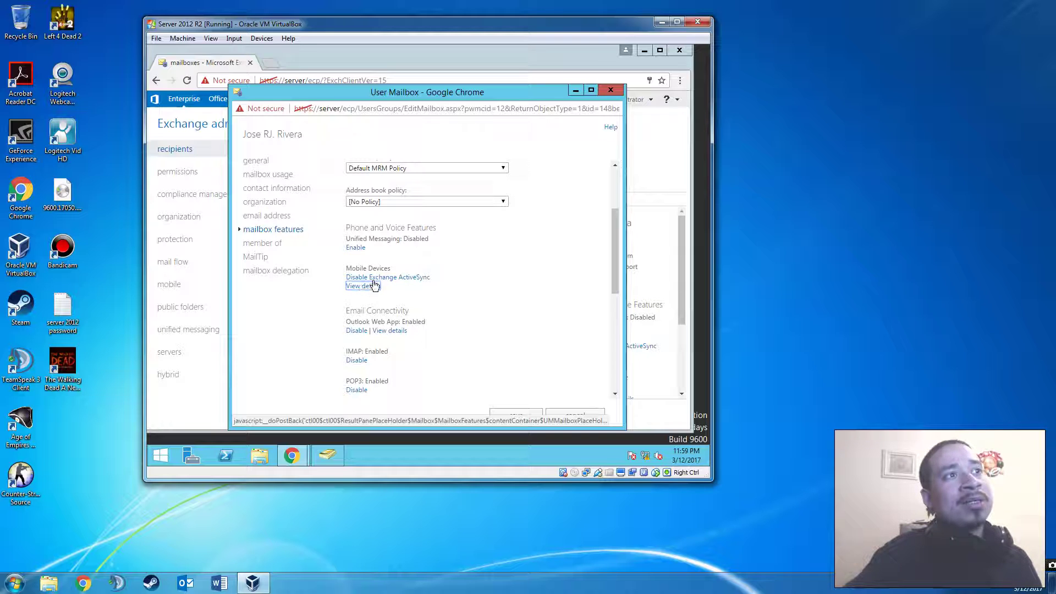
pyautogui.click(374, 278)
pyautogui.click(480, 320)
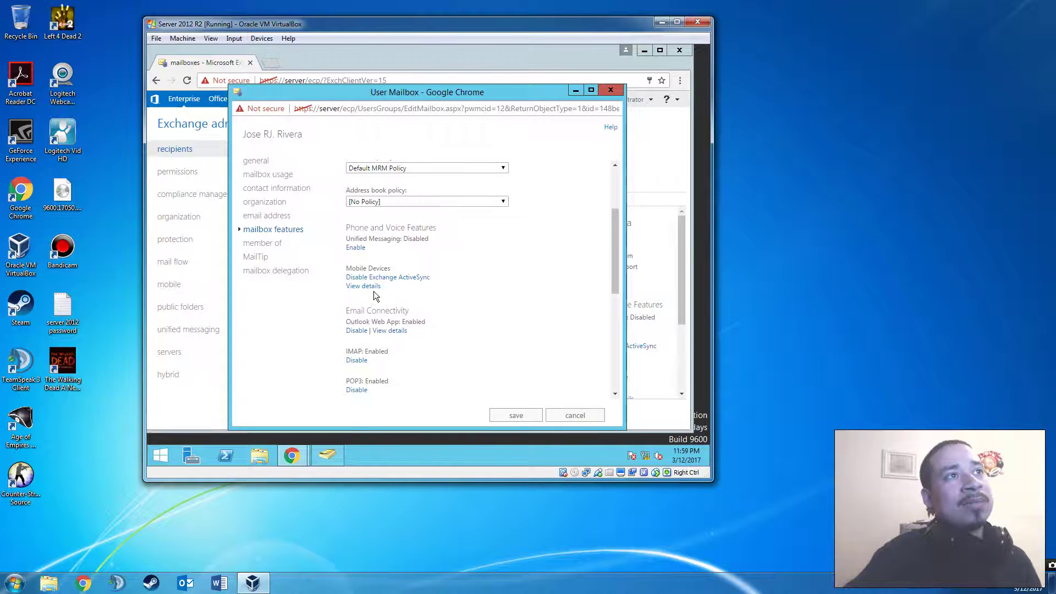
pyautogui.scroll(-1, 385, 302)
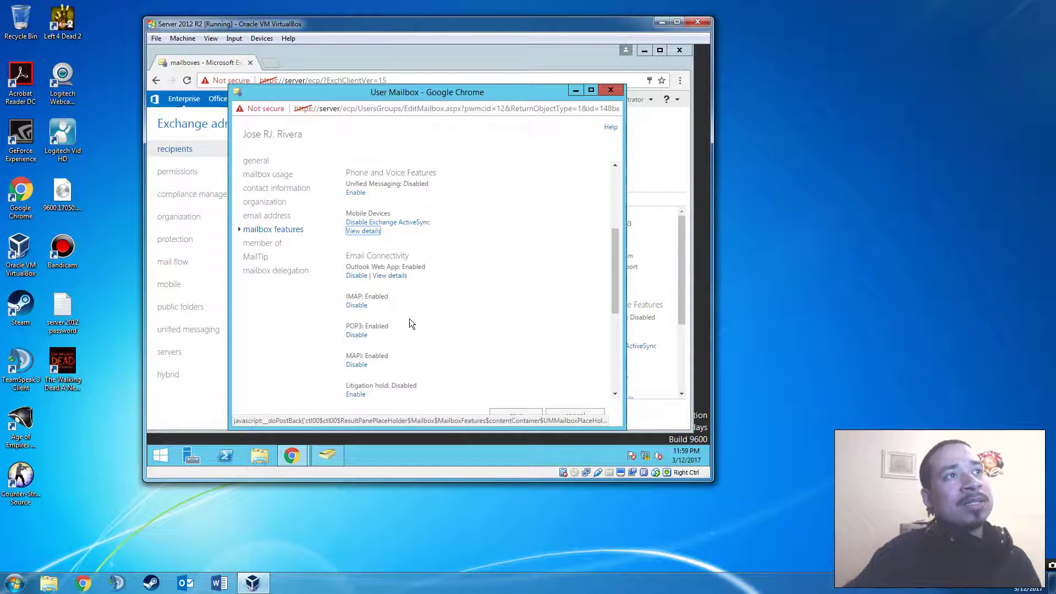
pyautogui.click(385, 277)
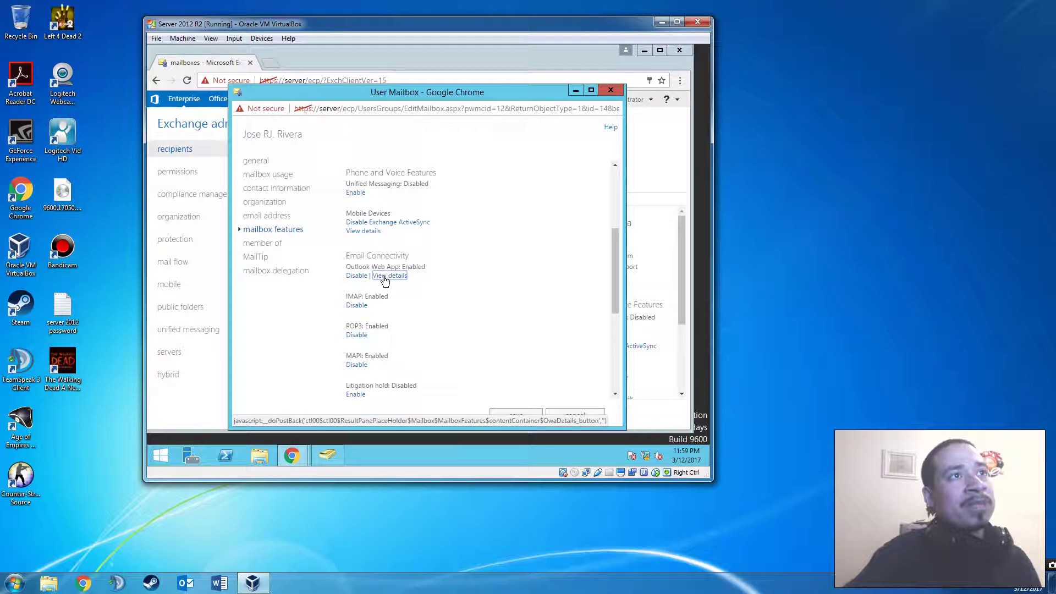
pyautogui.scroll(-4, 385, 280)
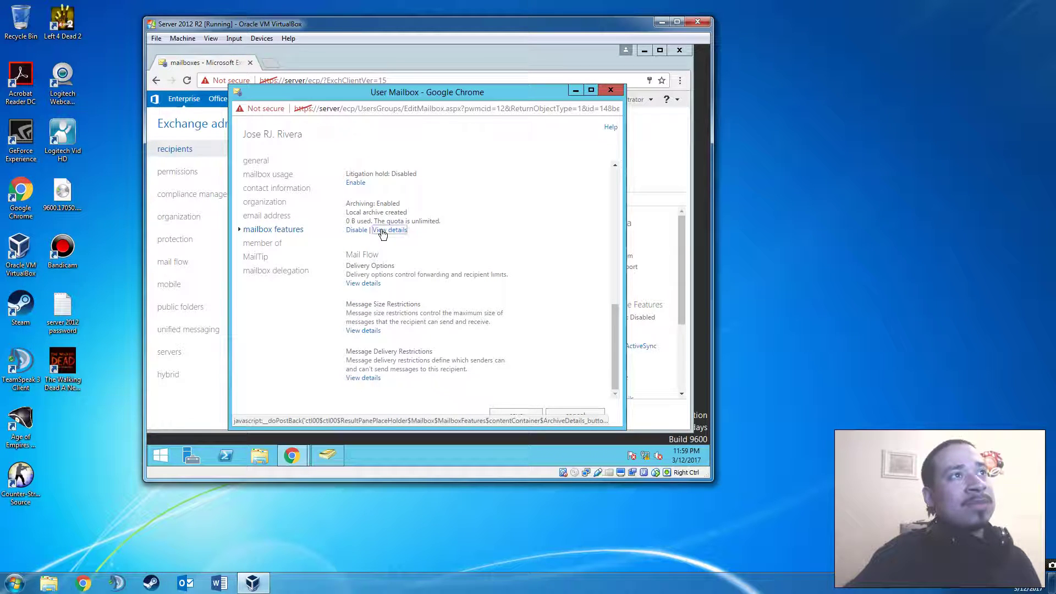
pyautogui.click(373, 283)
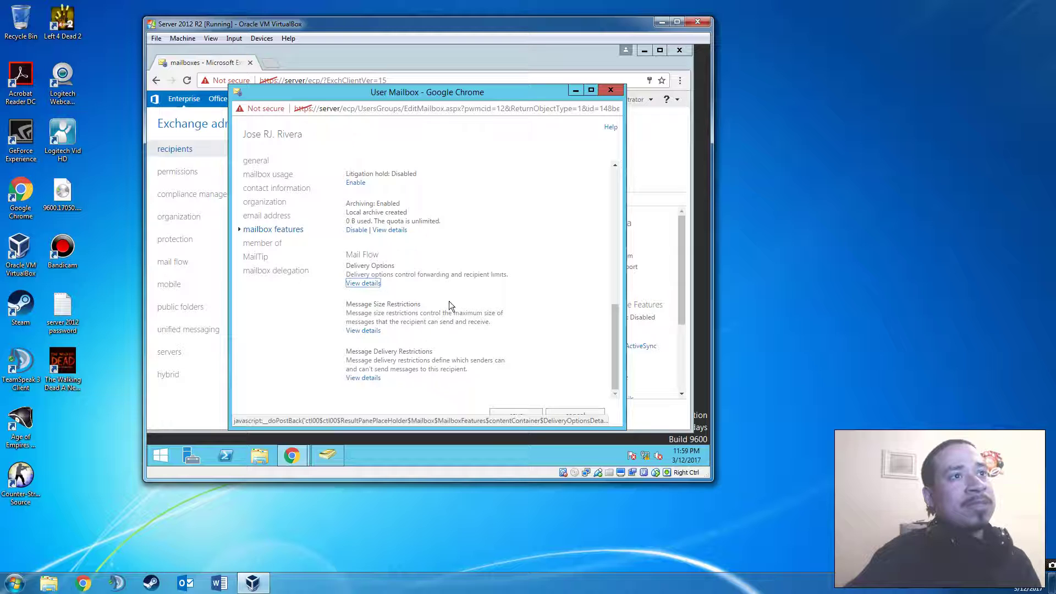
pyautogui.scroll(2, 577, 319)
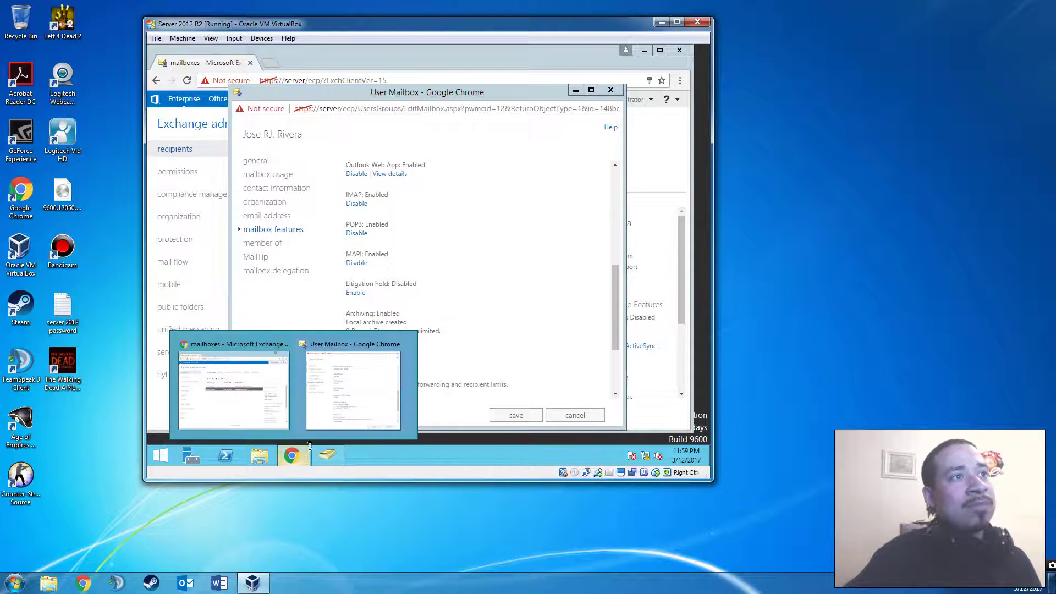
# - Back in the mailbox properties, view the 'member of' distribution group list
pyautogui.click(344, 384)
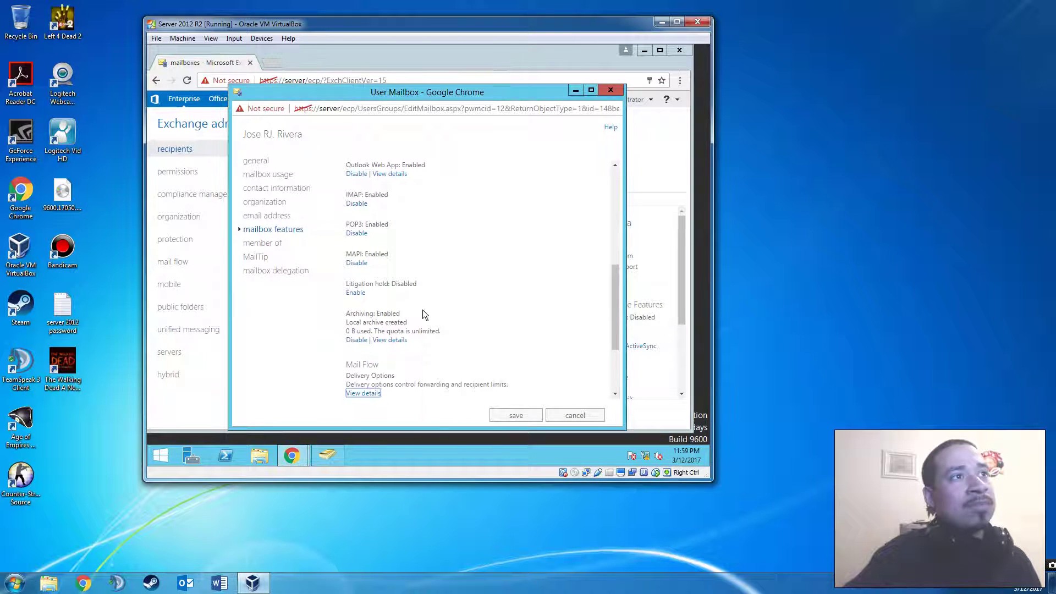
pyautogui.scroll(-2, 424, 311)
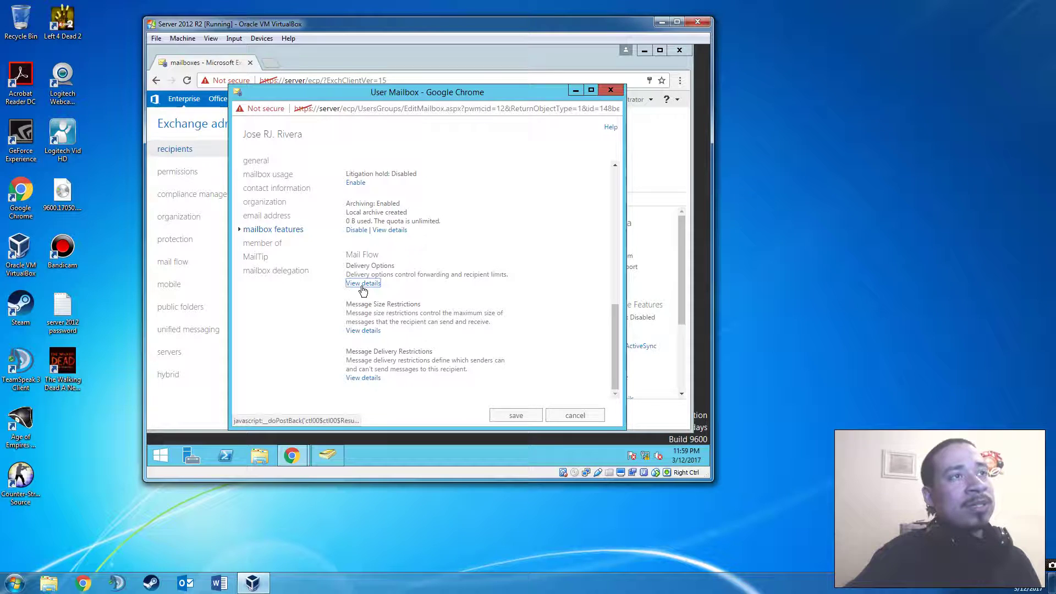
pyautogui.click(269, 244)
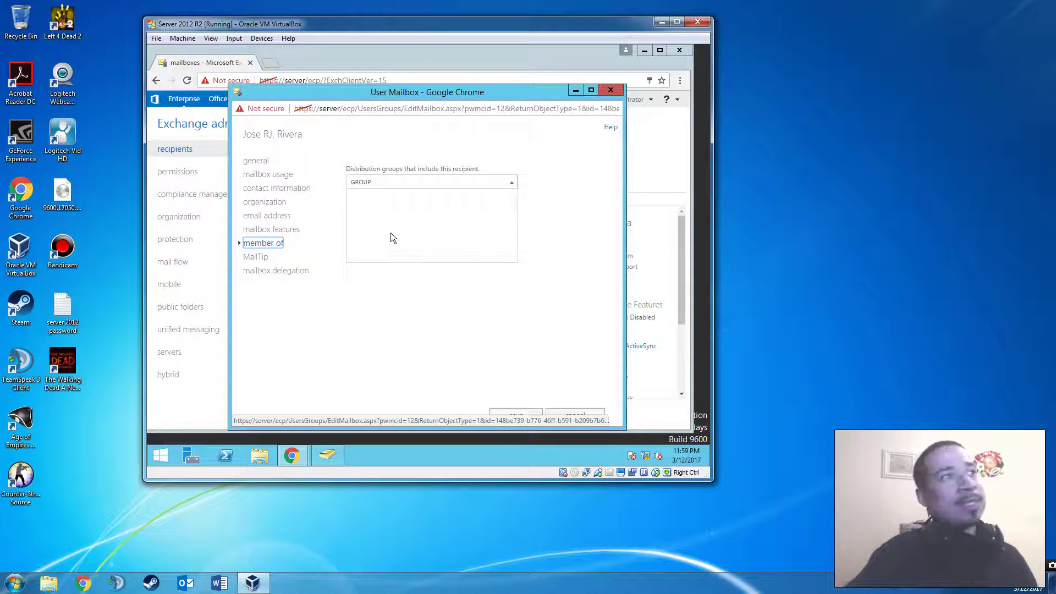
# - View the MailTip, then scroll through the Send As, Send on Behalf and Full Access delegation lists
pyautogui.click(259, 258)
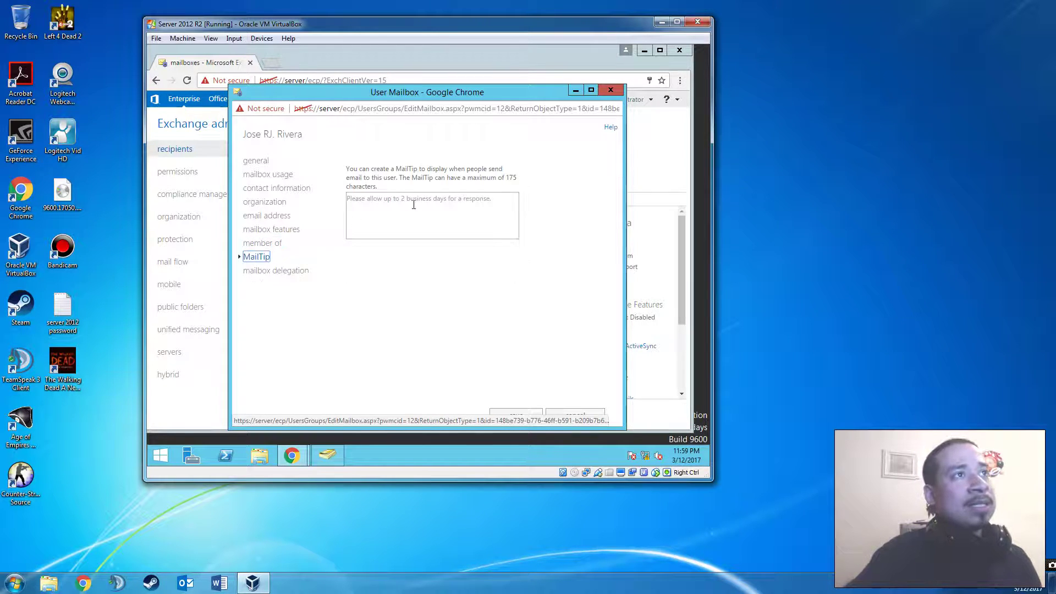
pyautogui.click(282, 270)
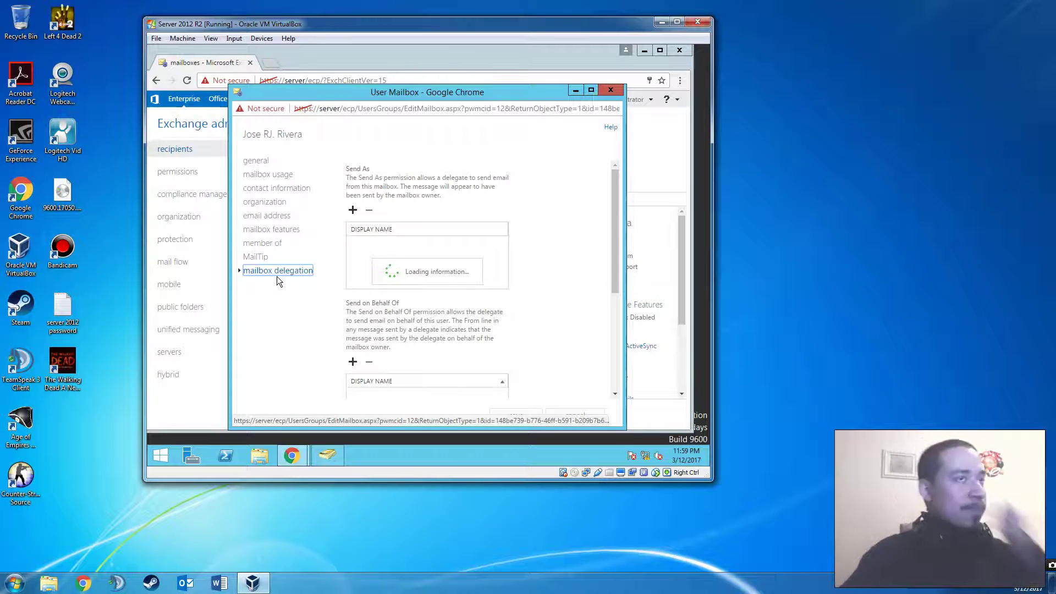
pyautogui.scroll(-3, 377, 243)
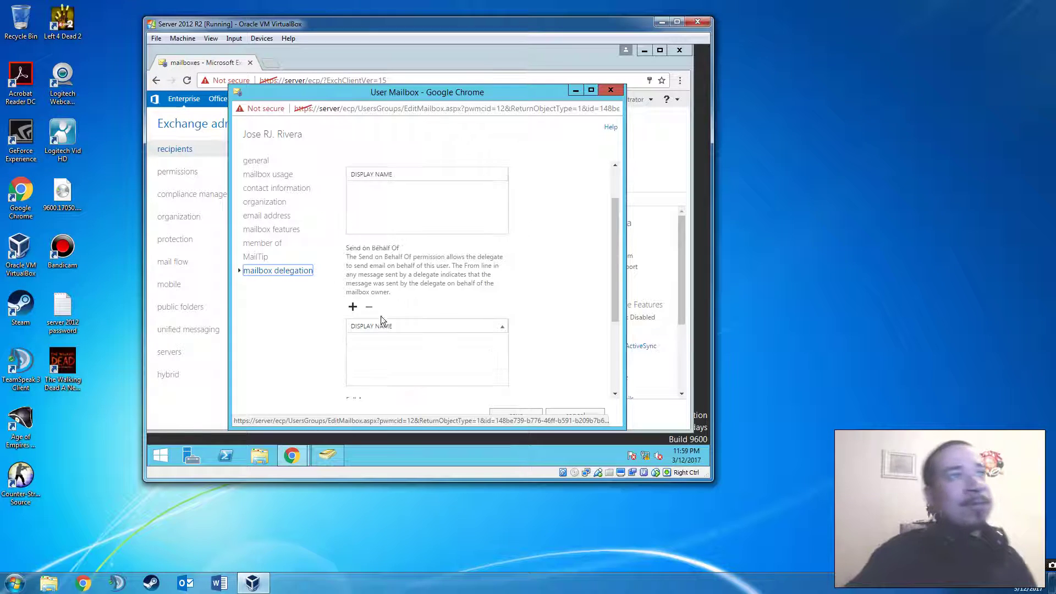
pyautogui.scroll(3, 381, 321)
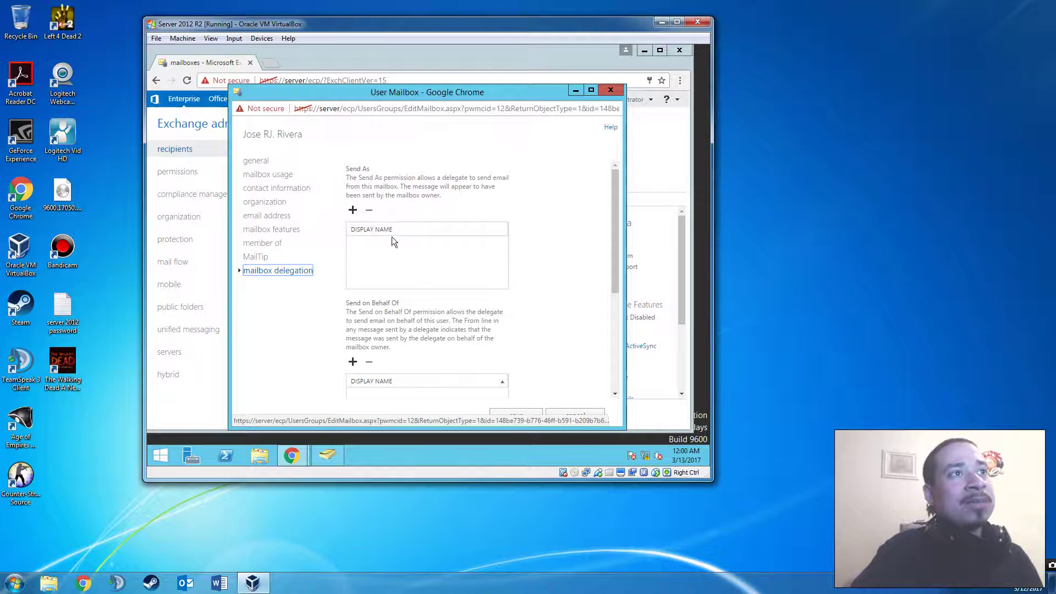
pyautogui.scroll(-2, 385, 236)
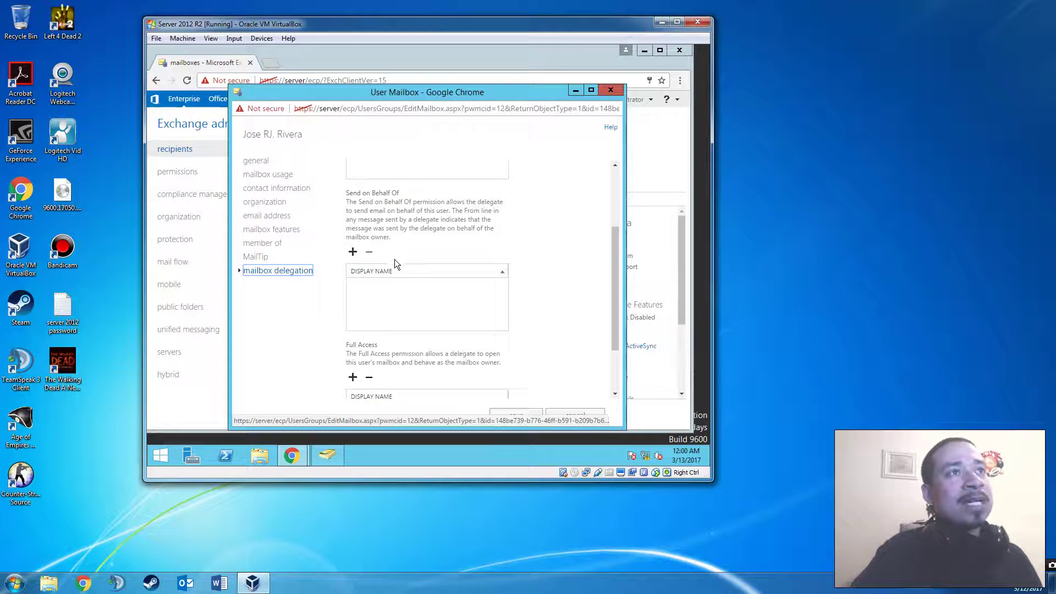
pyautogui.scroll(2, 374, 246)
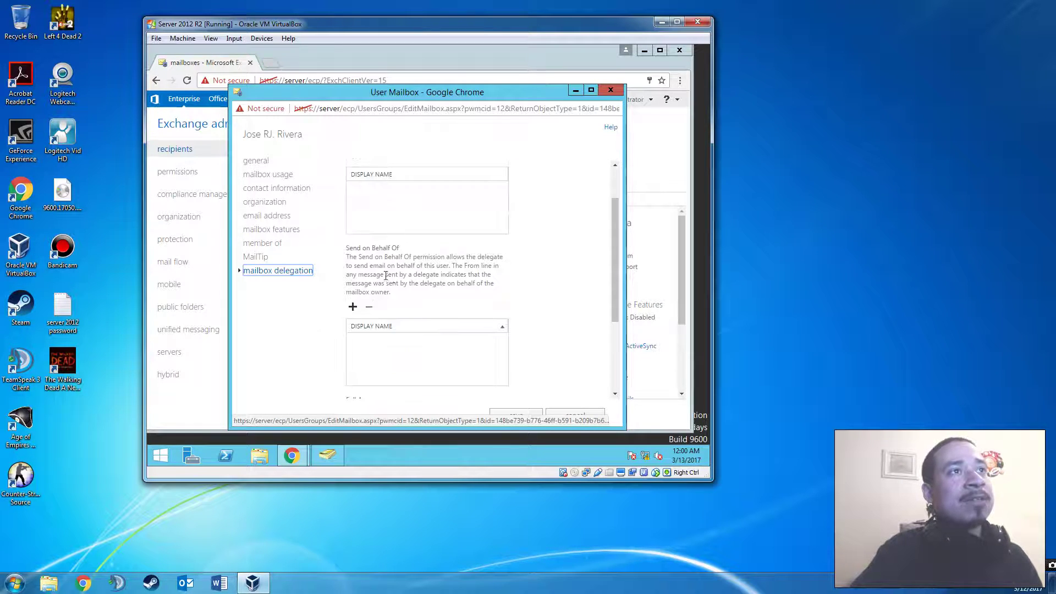
pyautogui.scroll(-1, 365, 249)
pyautogui.scroll(1, 332, 358)
pyautogui.scroll(-1, 373, 315)
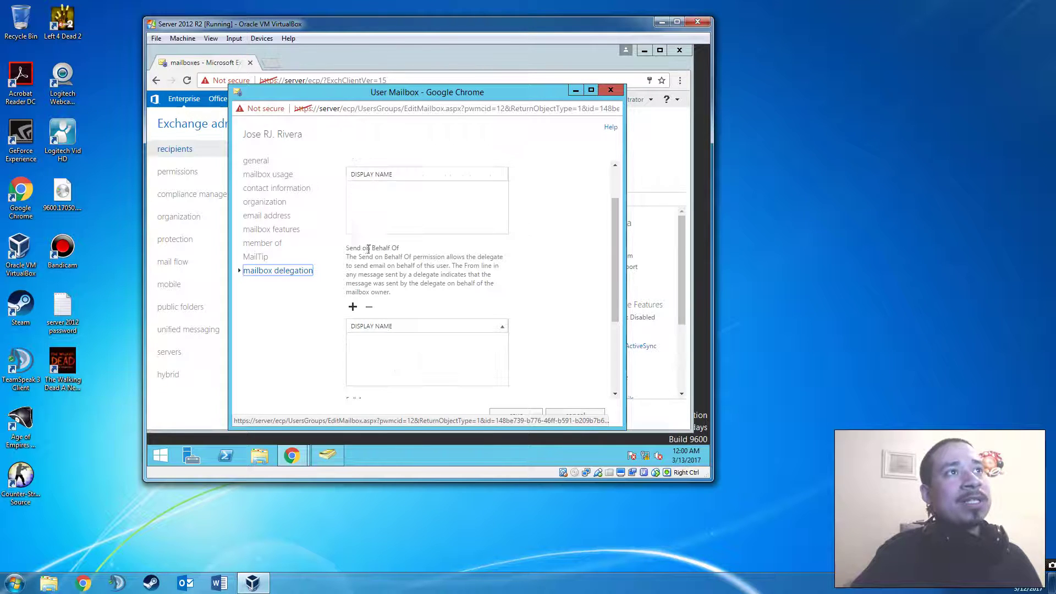
pyautogui.scroll(1, 374, 315)
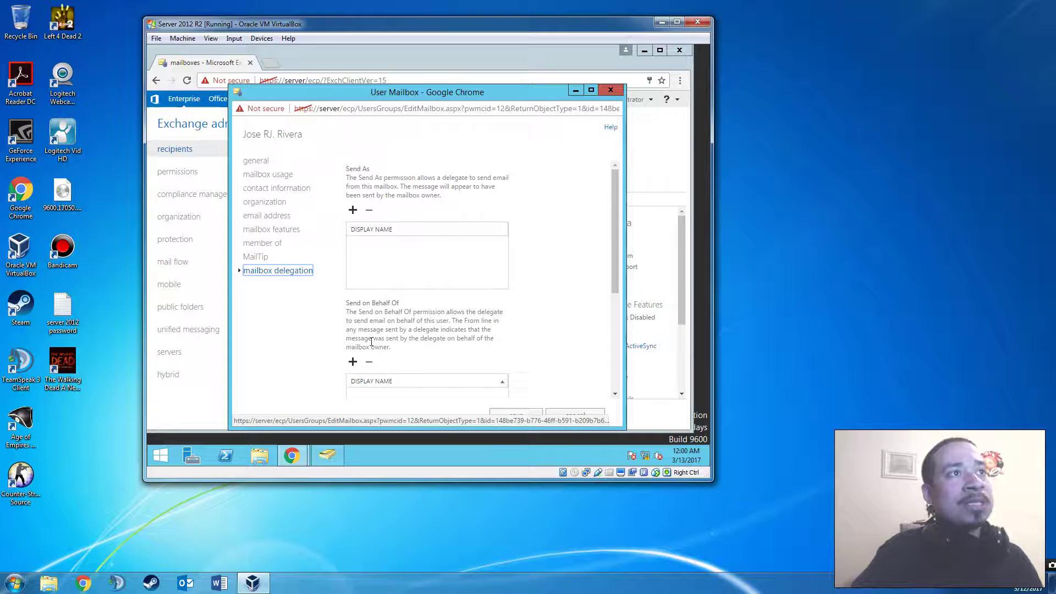
pyautogui.scroll(-1, 374, 286)
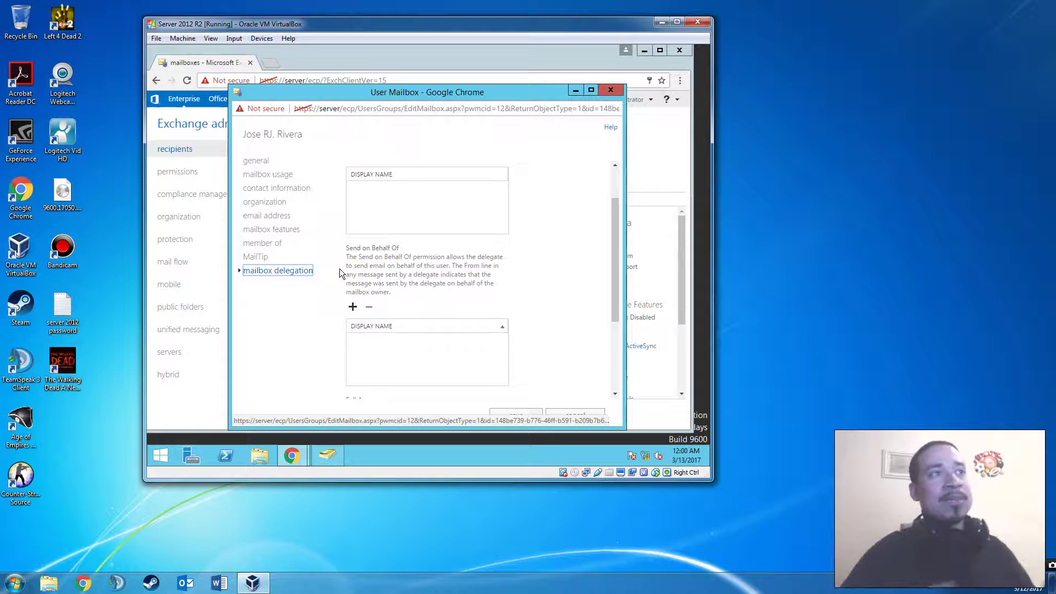
pyautogui.scroll(-3, 411, 251)
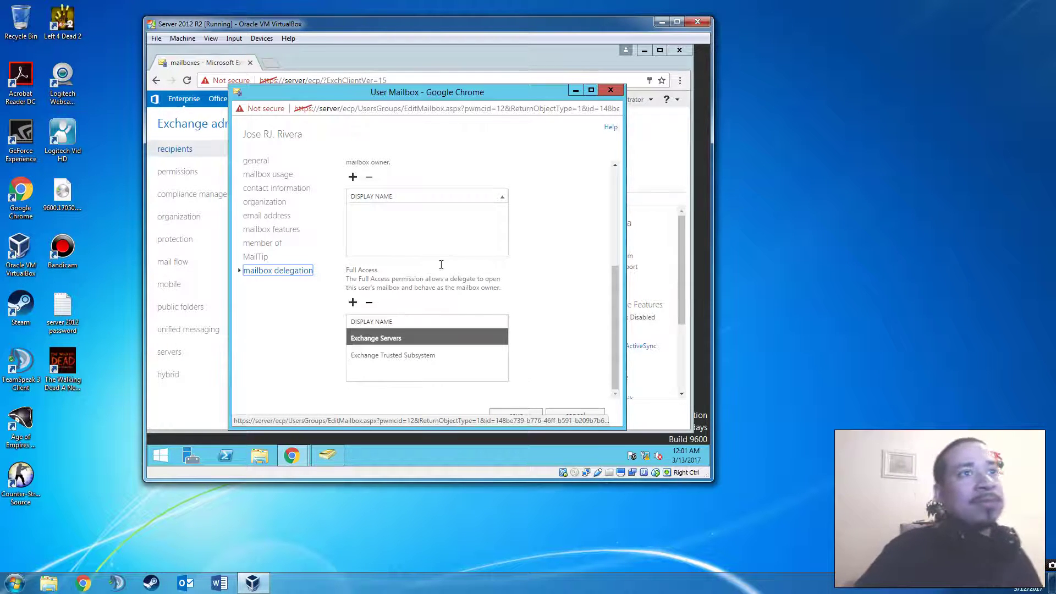
pyautogui.scroll(4, 617, 292)
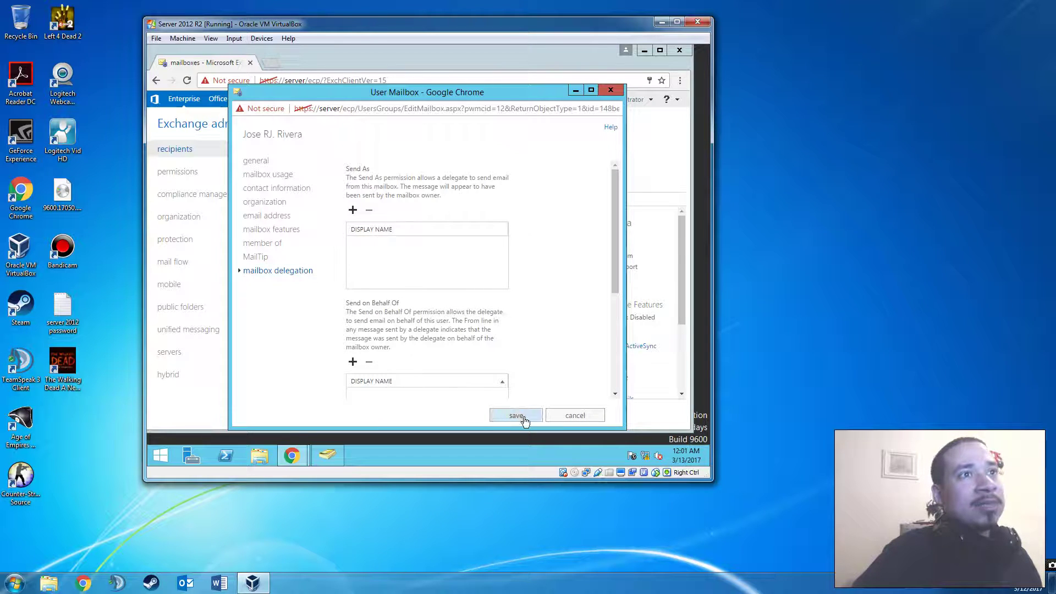
# - Save the mailbox edits and open the Mobile Devices details showing the Default policy
pyautogui.click(521, 417)
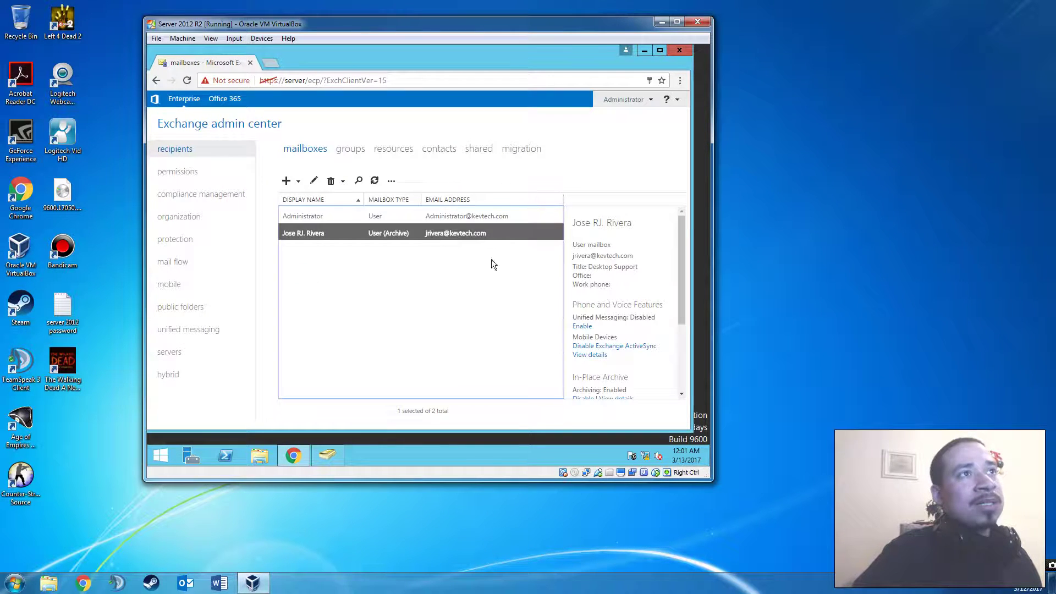
pyautogui.scroll(-4, 605, 319)
pyautogui.click(590, 245)
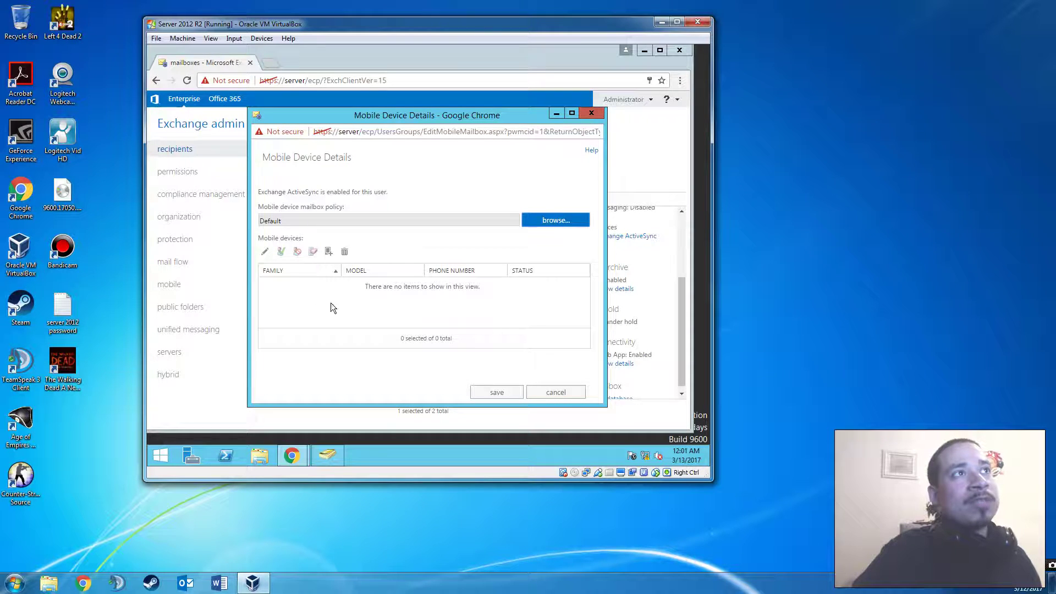
# - Review the Outlook Web App mailbox policy, then start a local move to another database
pyautogui.click(592, 114)
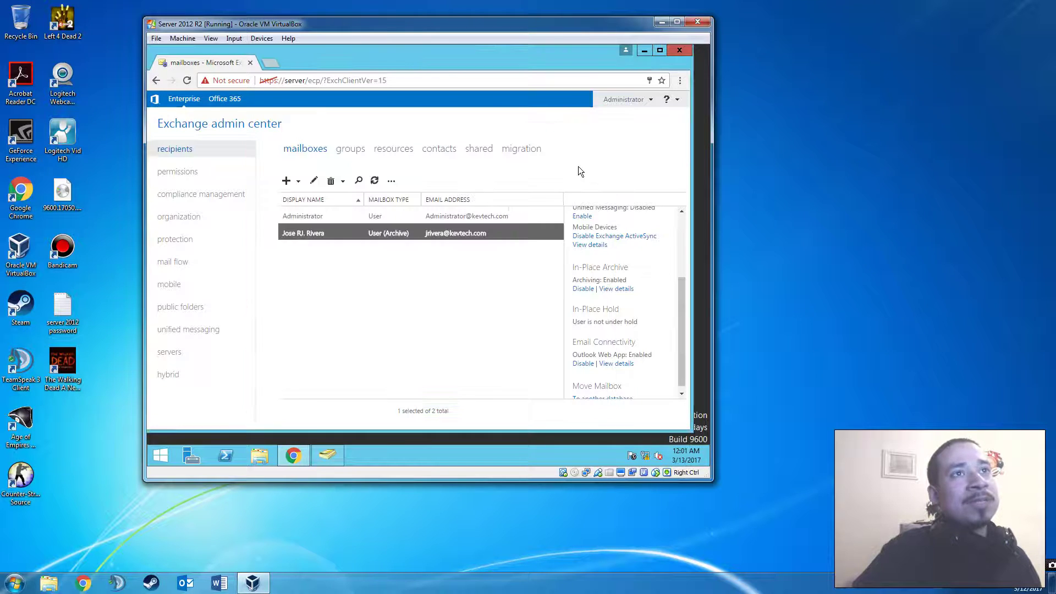
pyautogui.click(615, 359)
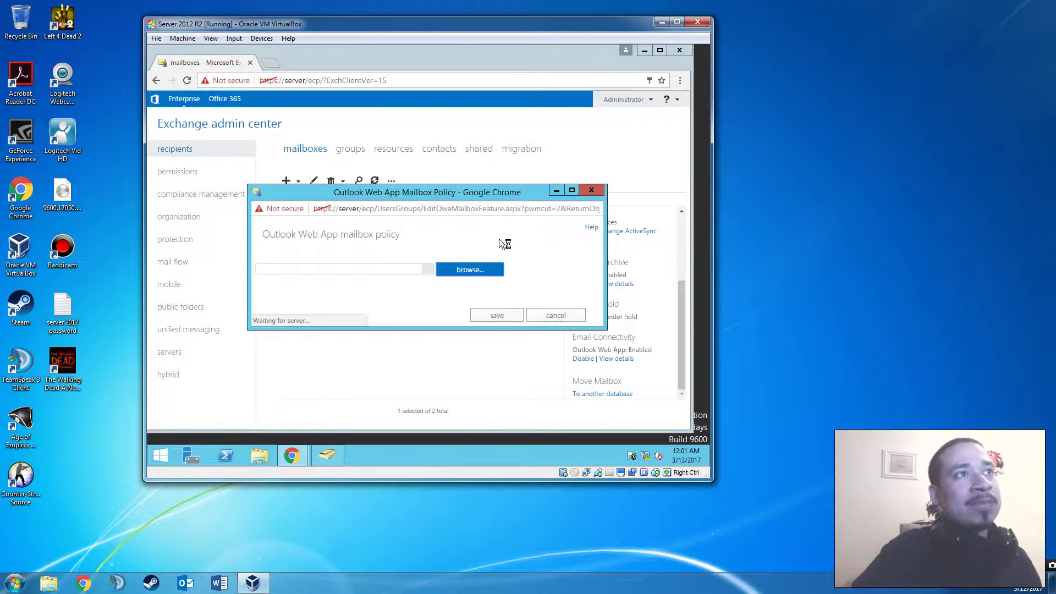
pyautogui.click(468, 266)
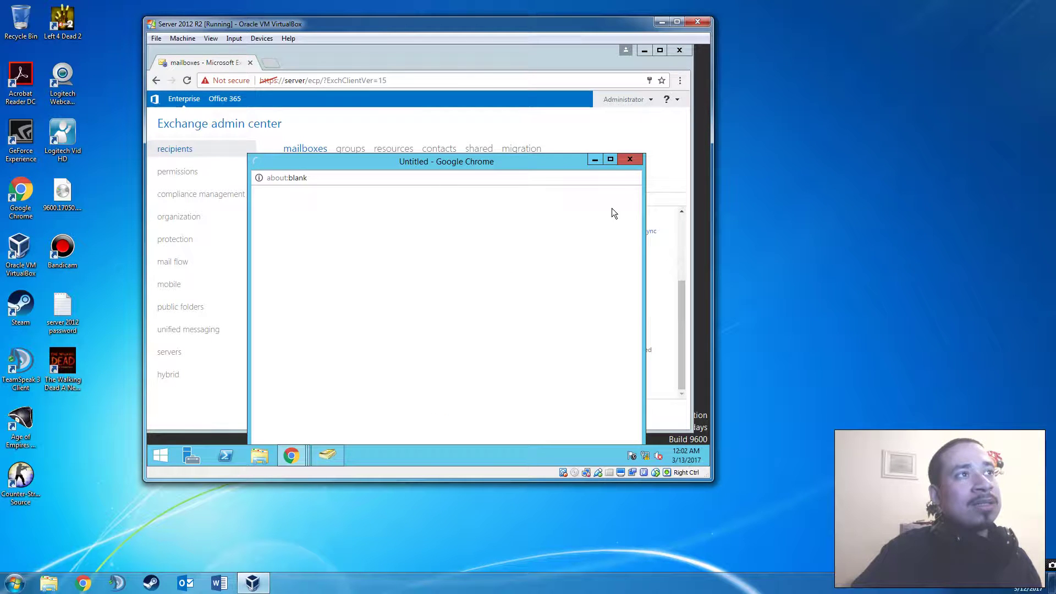
pyautogui.click(630, 161)
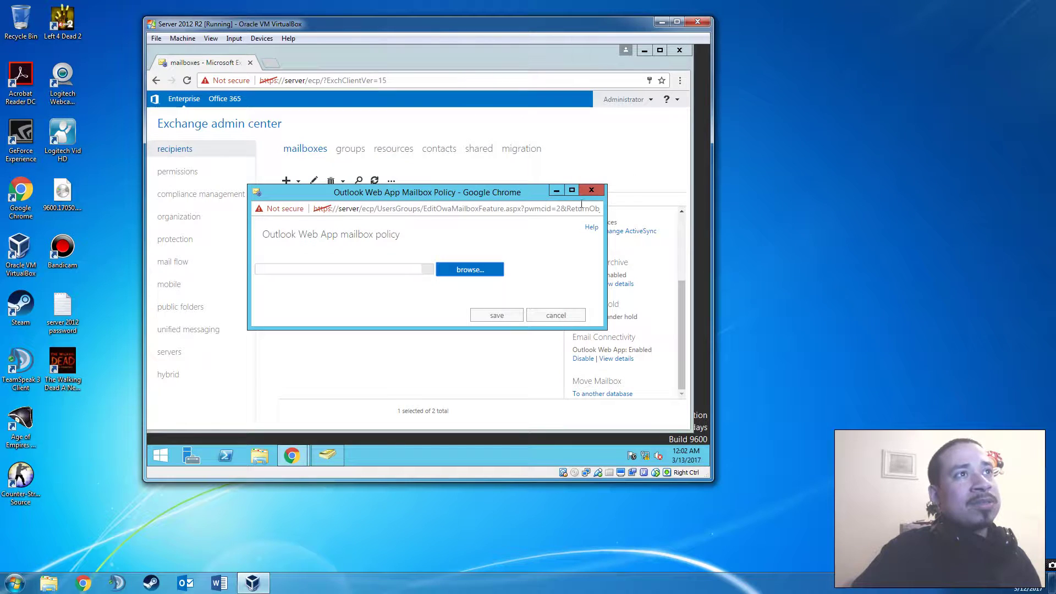
pyautogui.click(591, 190)
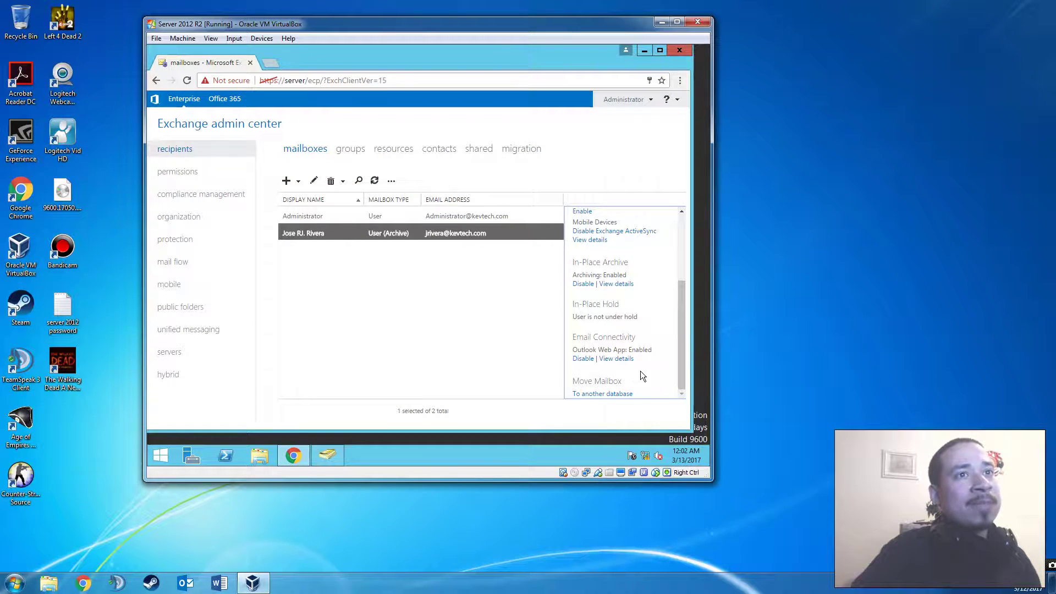
pyautogui.click(622, 358)
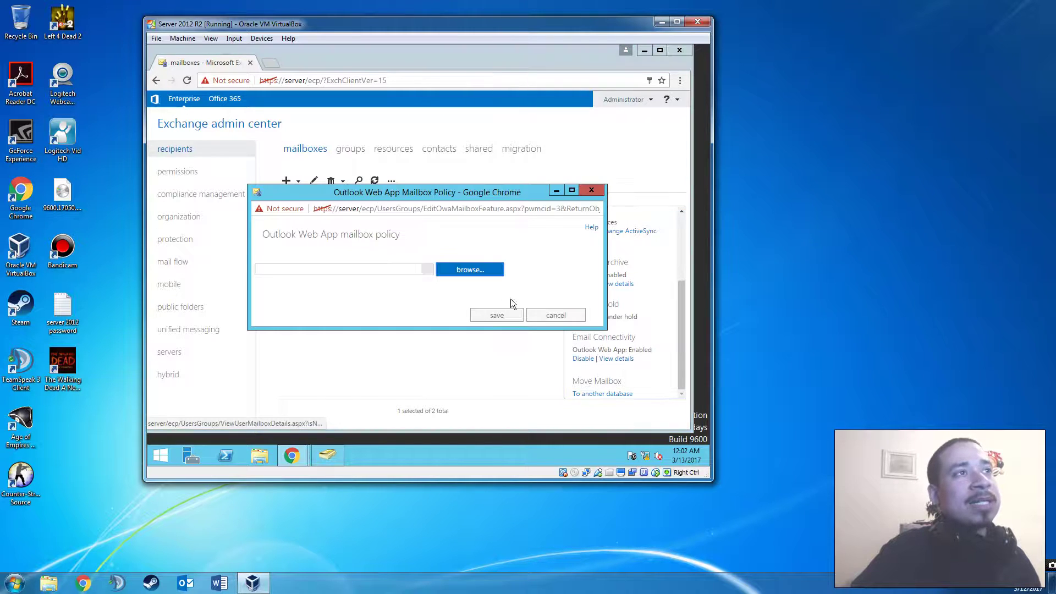
pyautogui.click(591, 190)
pyautogui.click(615, 394)
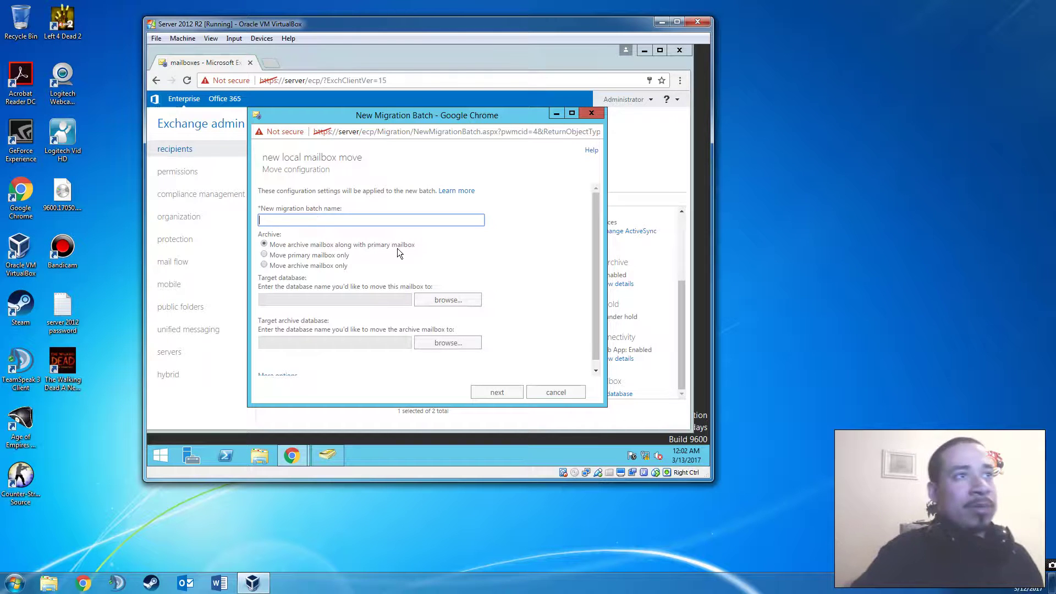
# - Select the only mailbox database as target, then dismiss the database picker without applying it
pyautogui.doubleClick(454, 301)
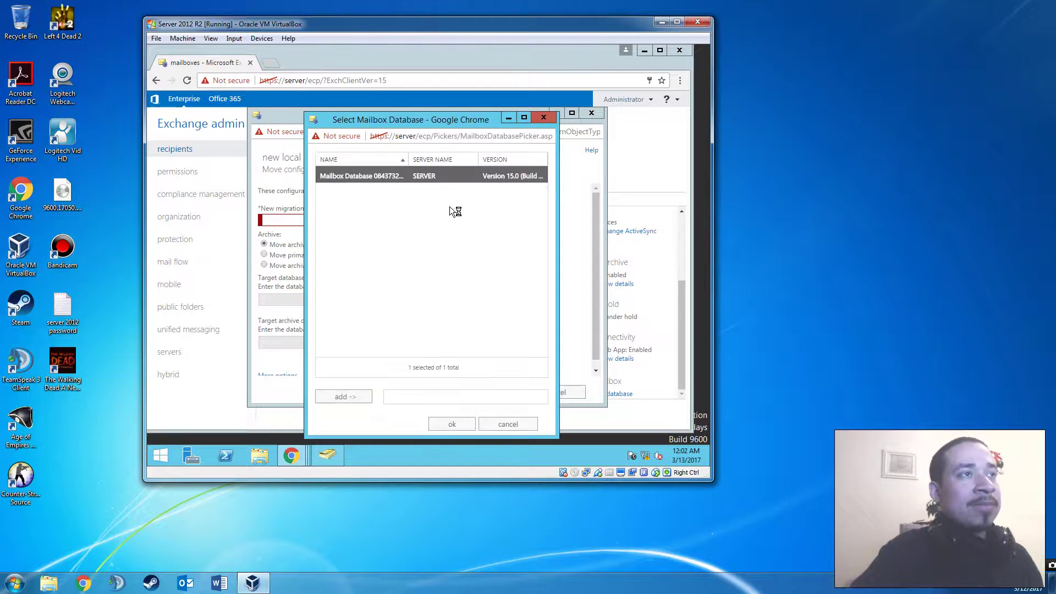
pyautogui.click(364, 210)
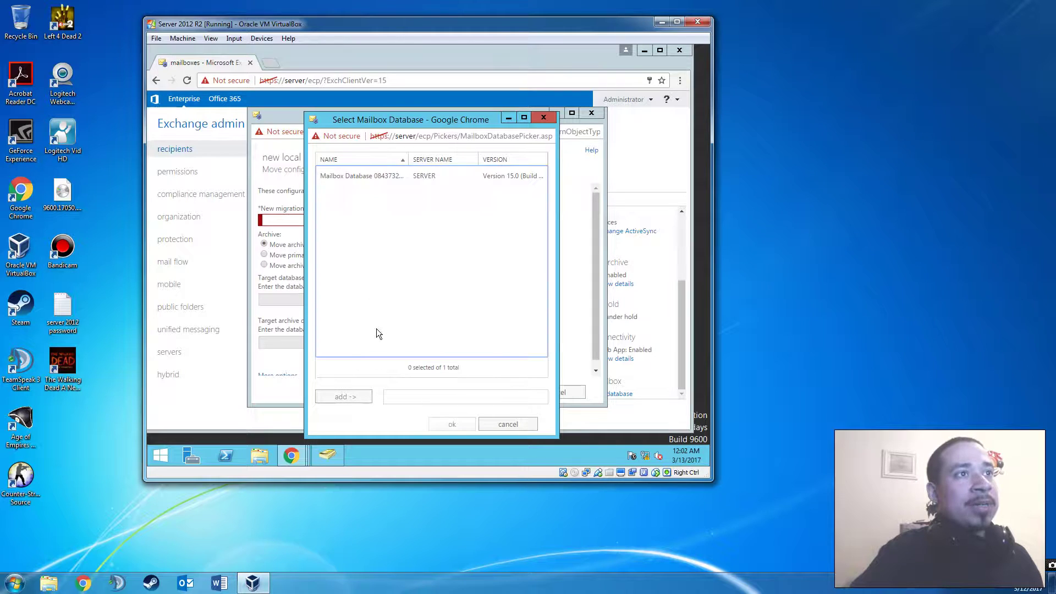
pyautogui.click(446, 178)
pyautogui.click(542, 120)
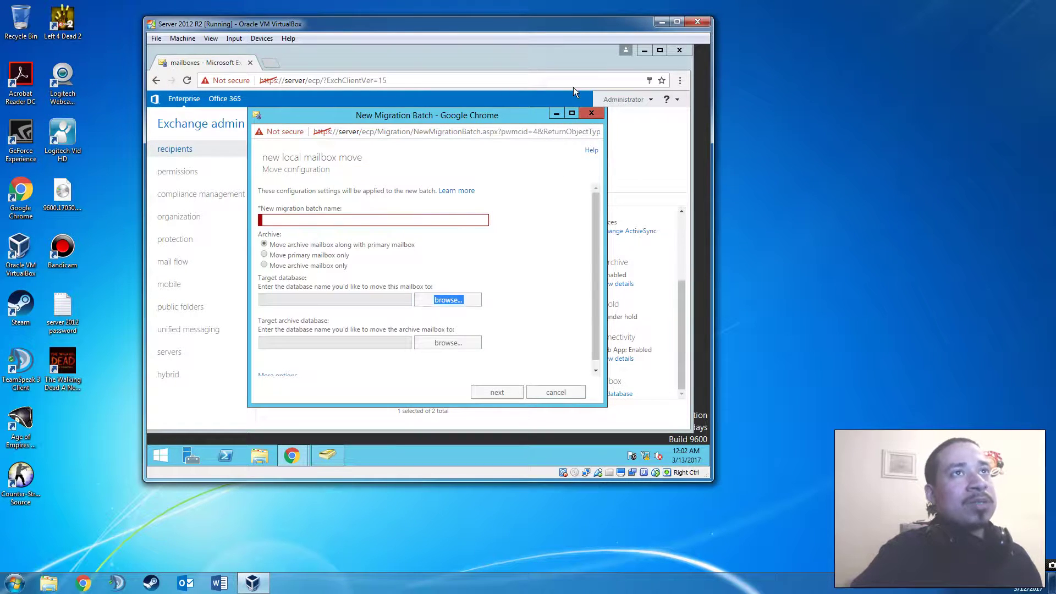
# - Cancel the New Migration Batch and reselect the user's mailbox in the list
pyautogui.click(588, 122)
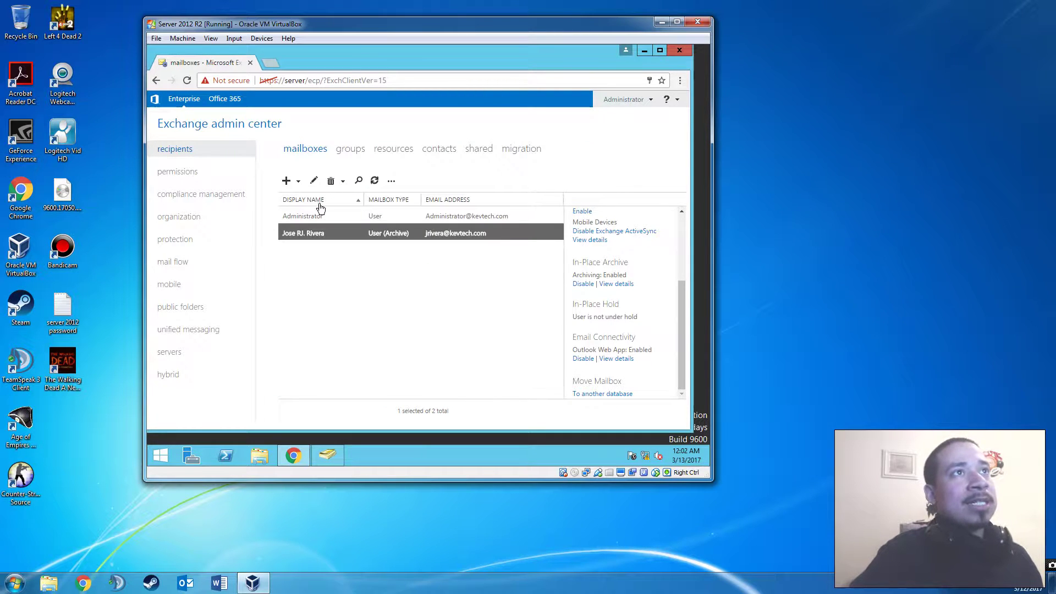
pyautogui.click(338, 214)
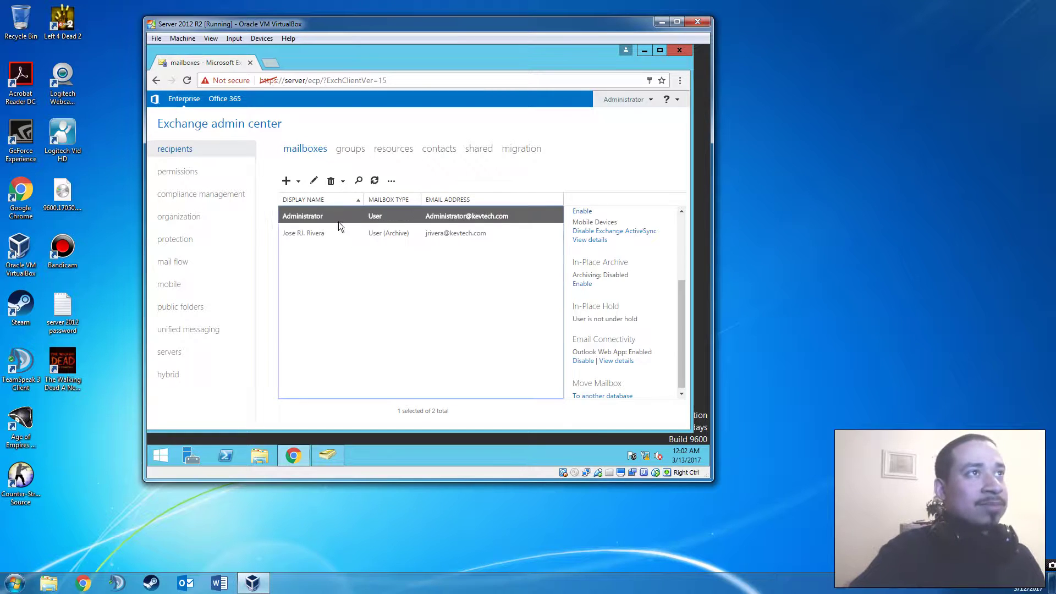
pyautogui.click(336, 229)
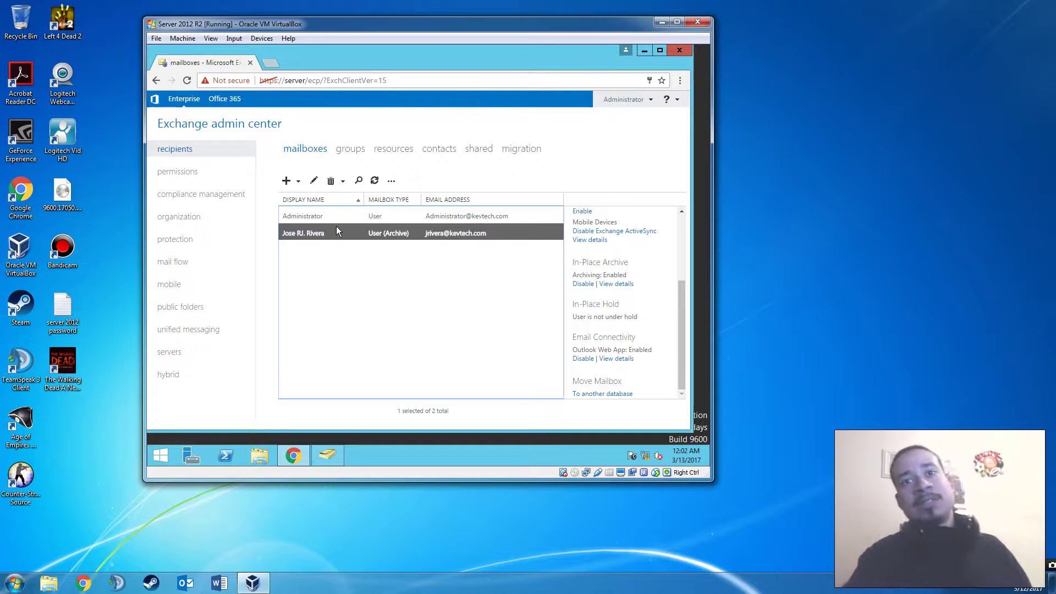